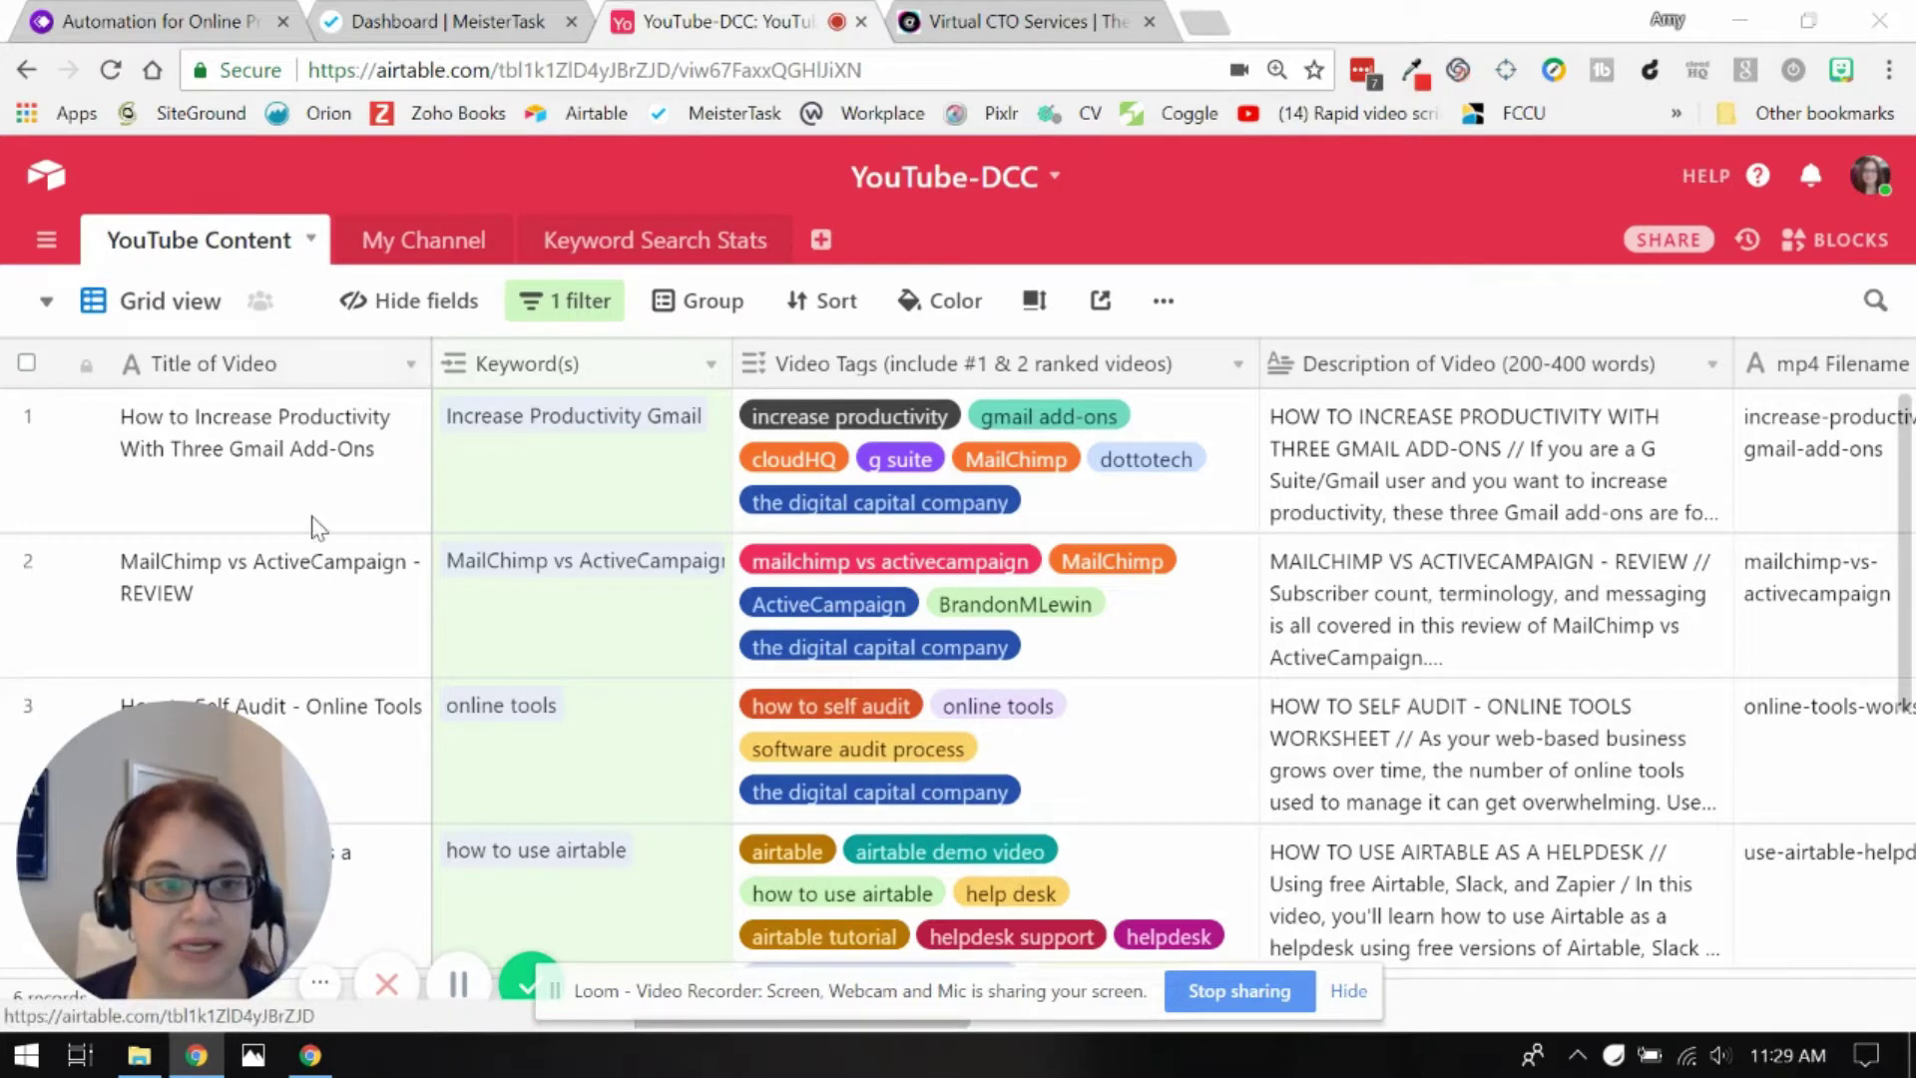
# Scroll to the bottom of the grid and select the MeisterTask Review and Tour record
pyautogui.scroll(-3, 319, 557)
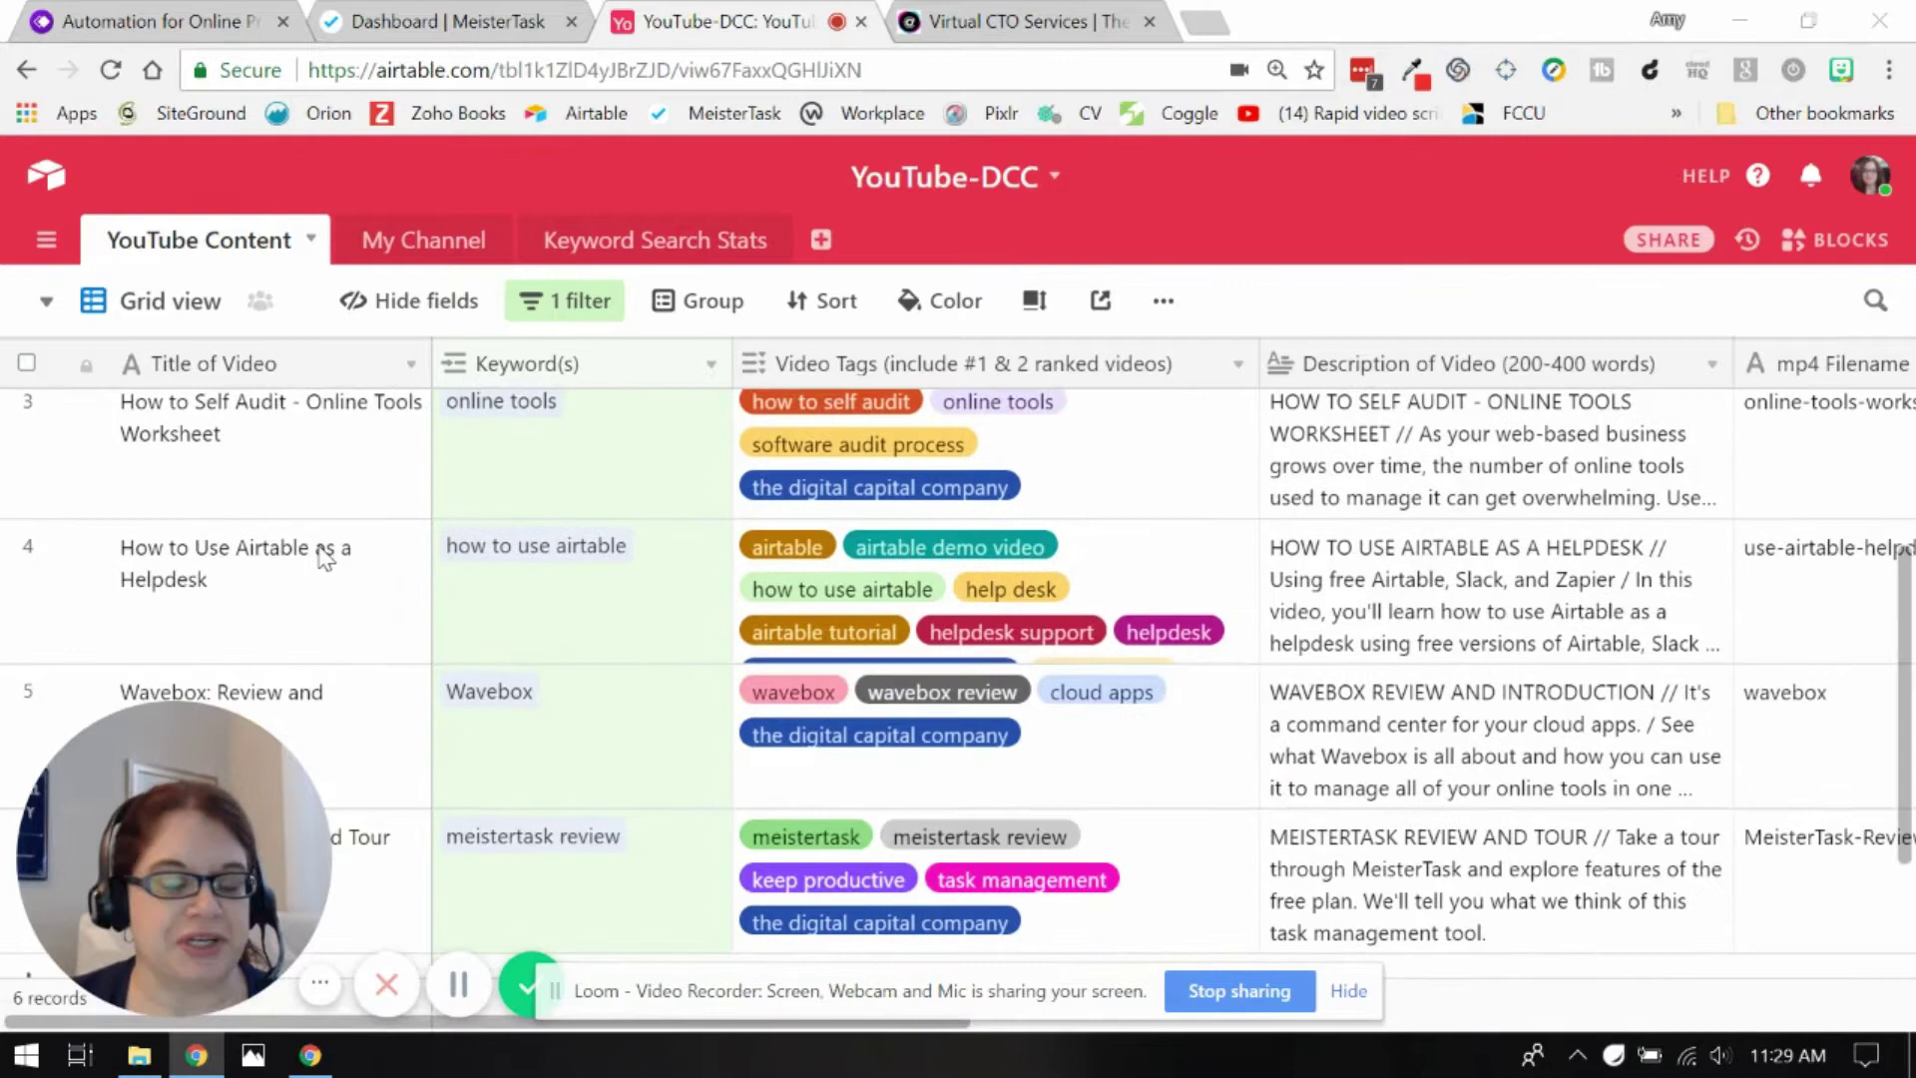
pyautogui.scroll(-3, 324, 557)
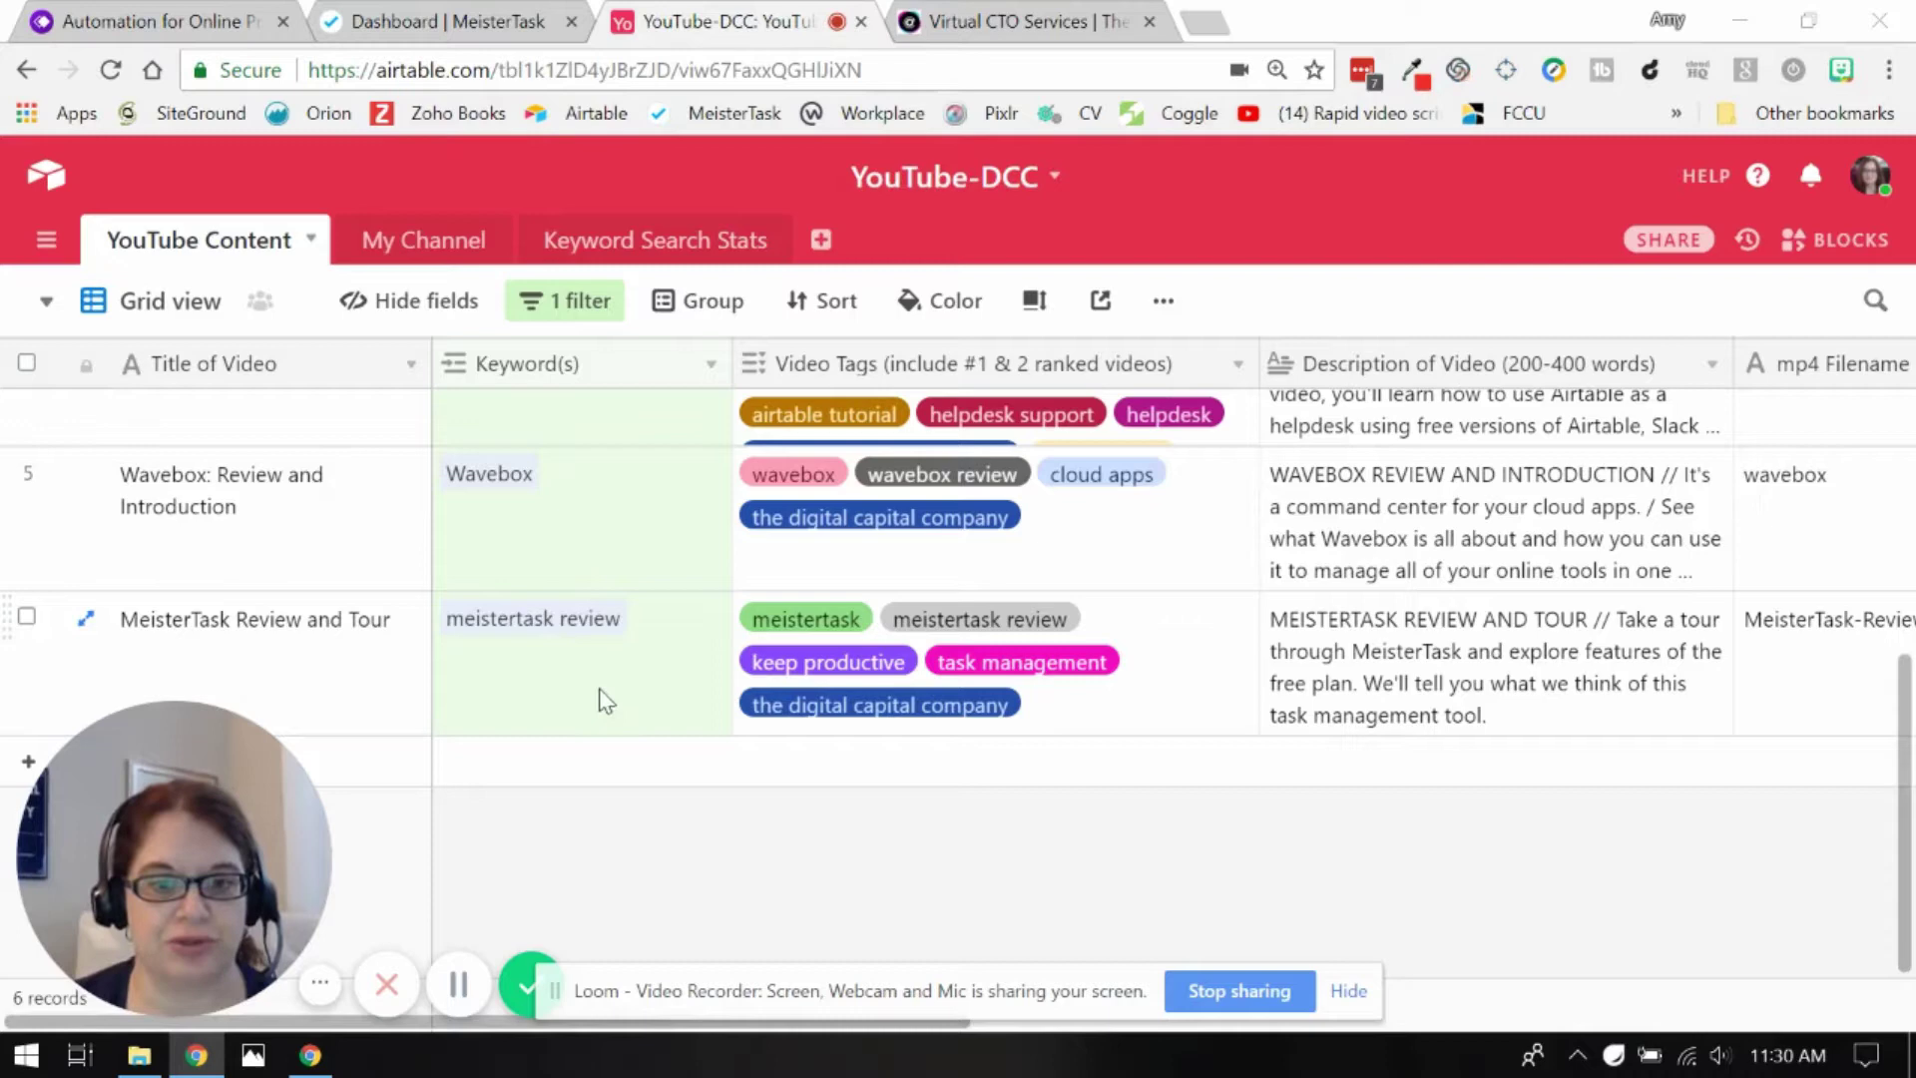
pyautogui.click(410, 706)
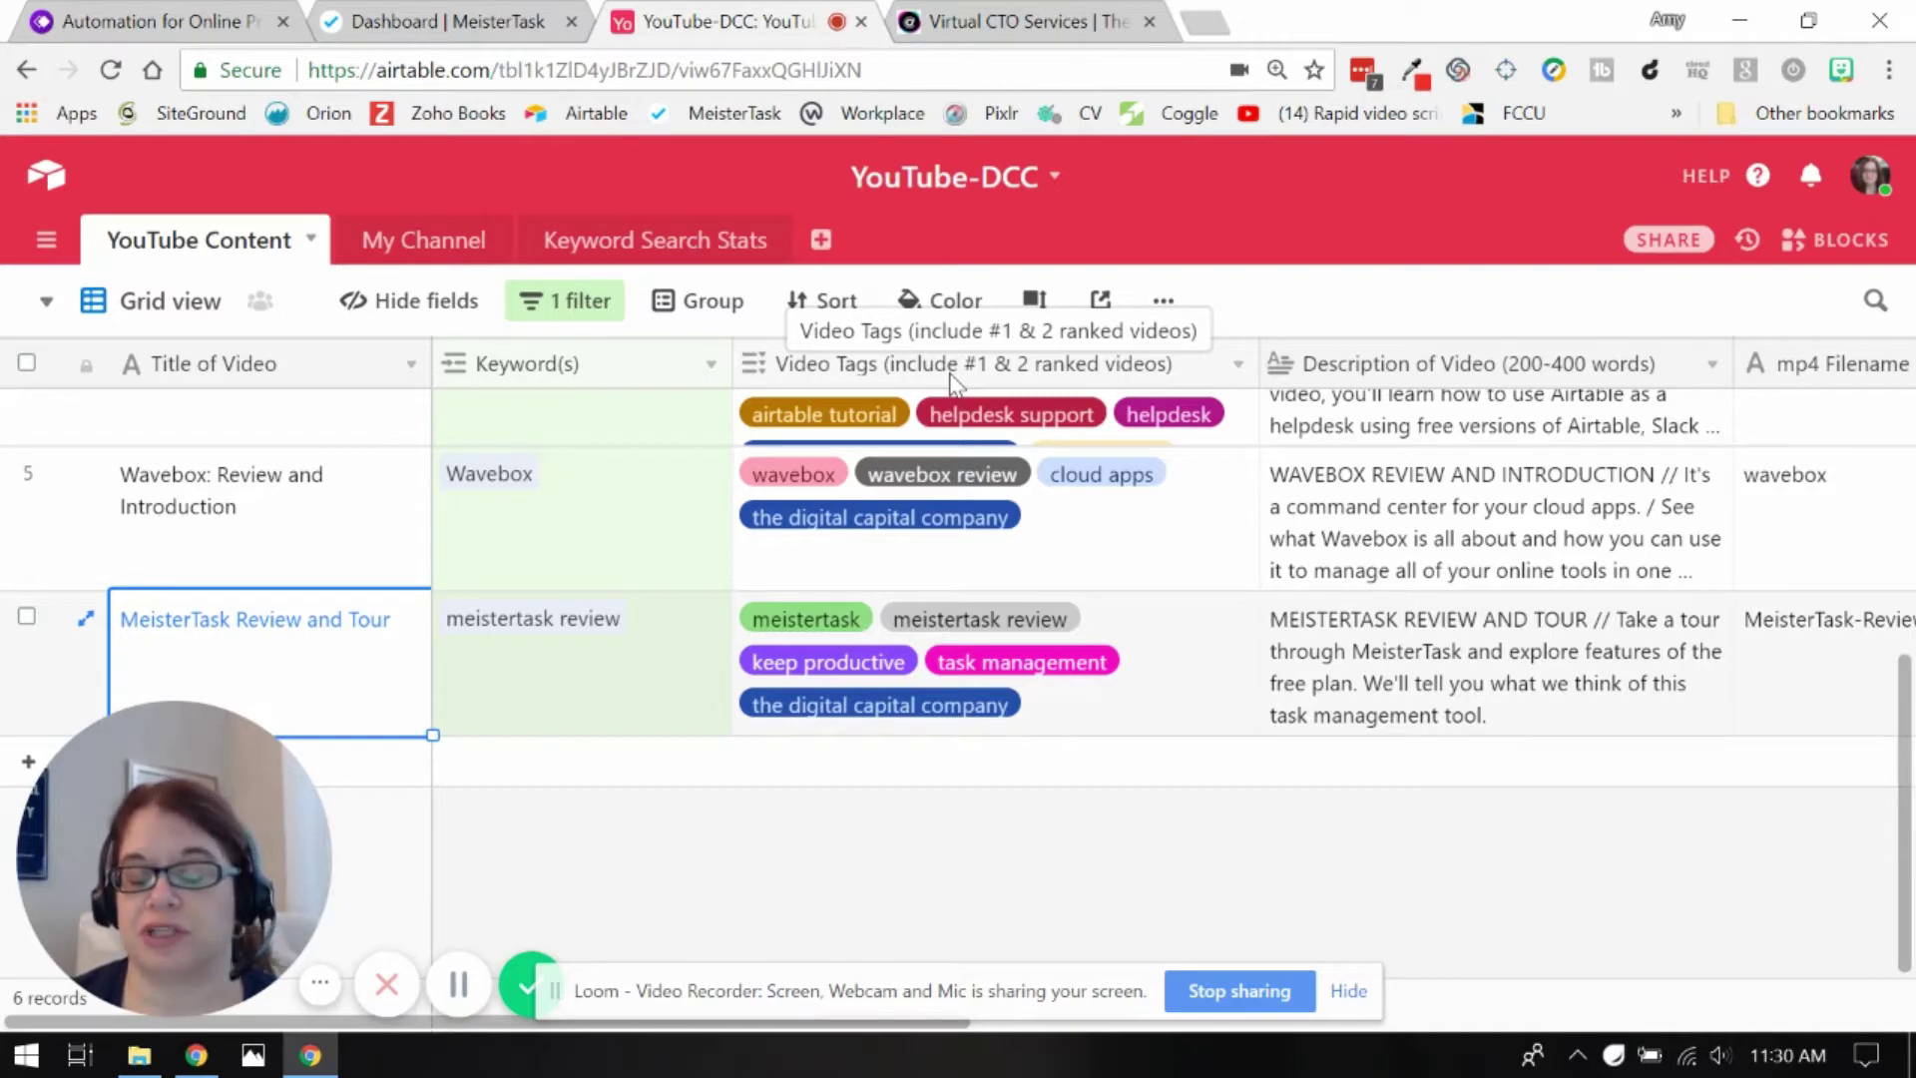
# Expand and read the MeisterTask Review and Tour description, then close it
pyautogui.hscroll(5, 1198, 699)
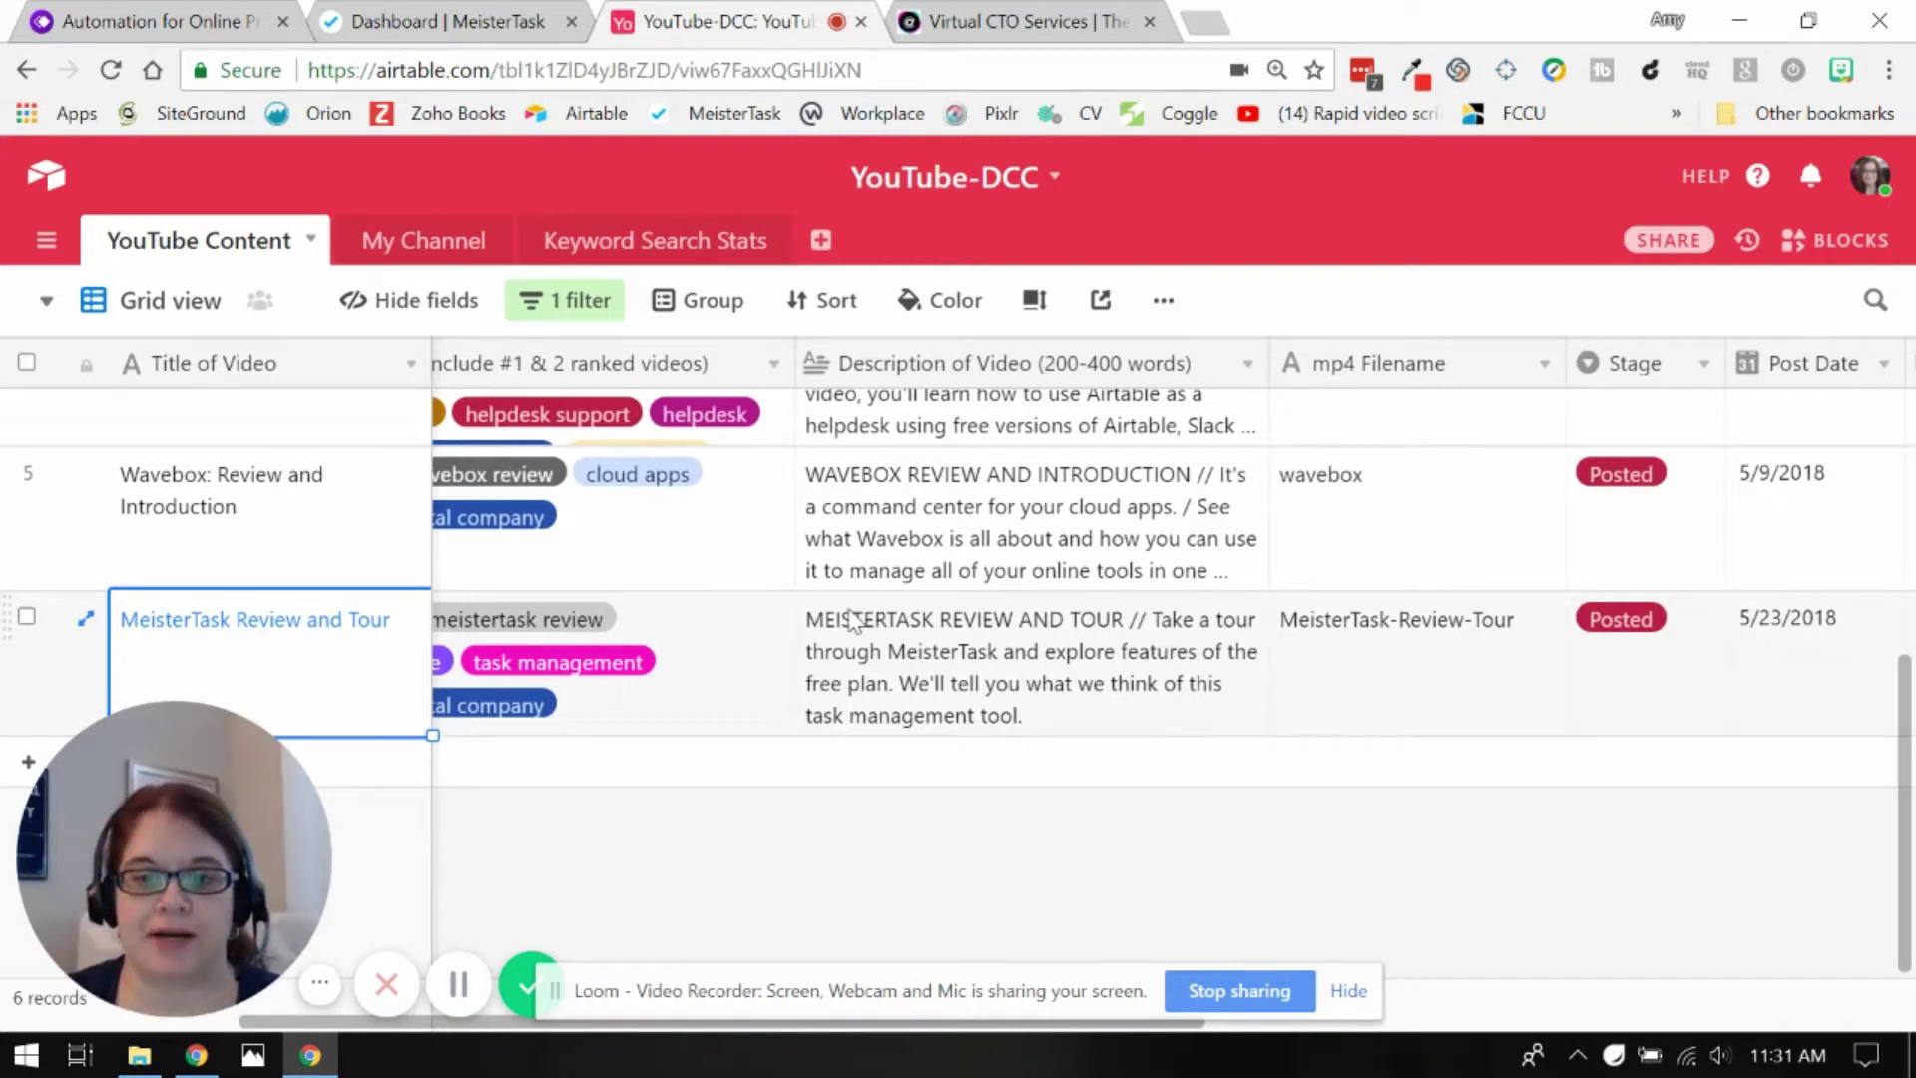
pyautogui.doubleClick(1029, 682)
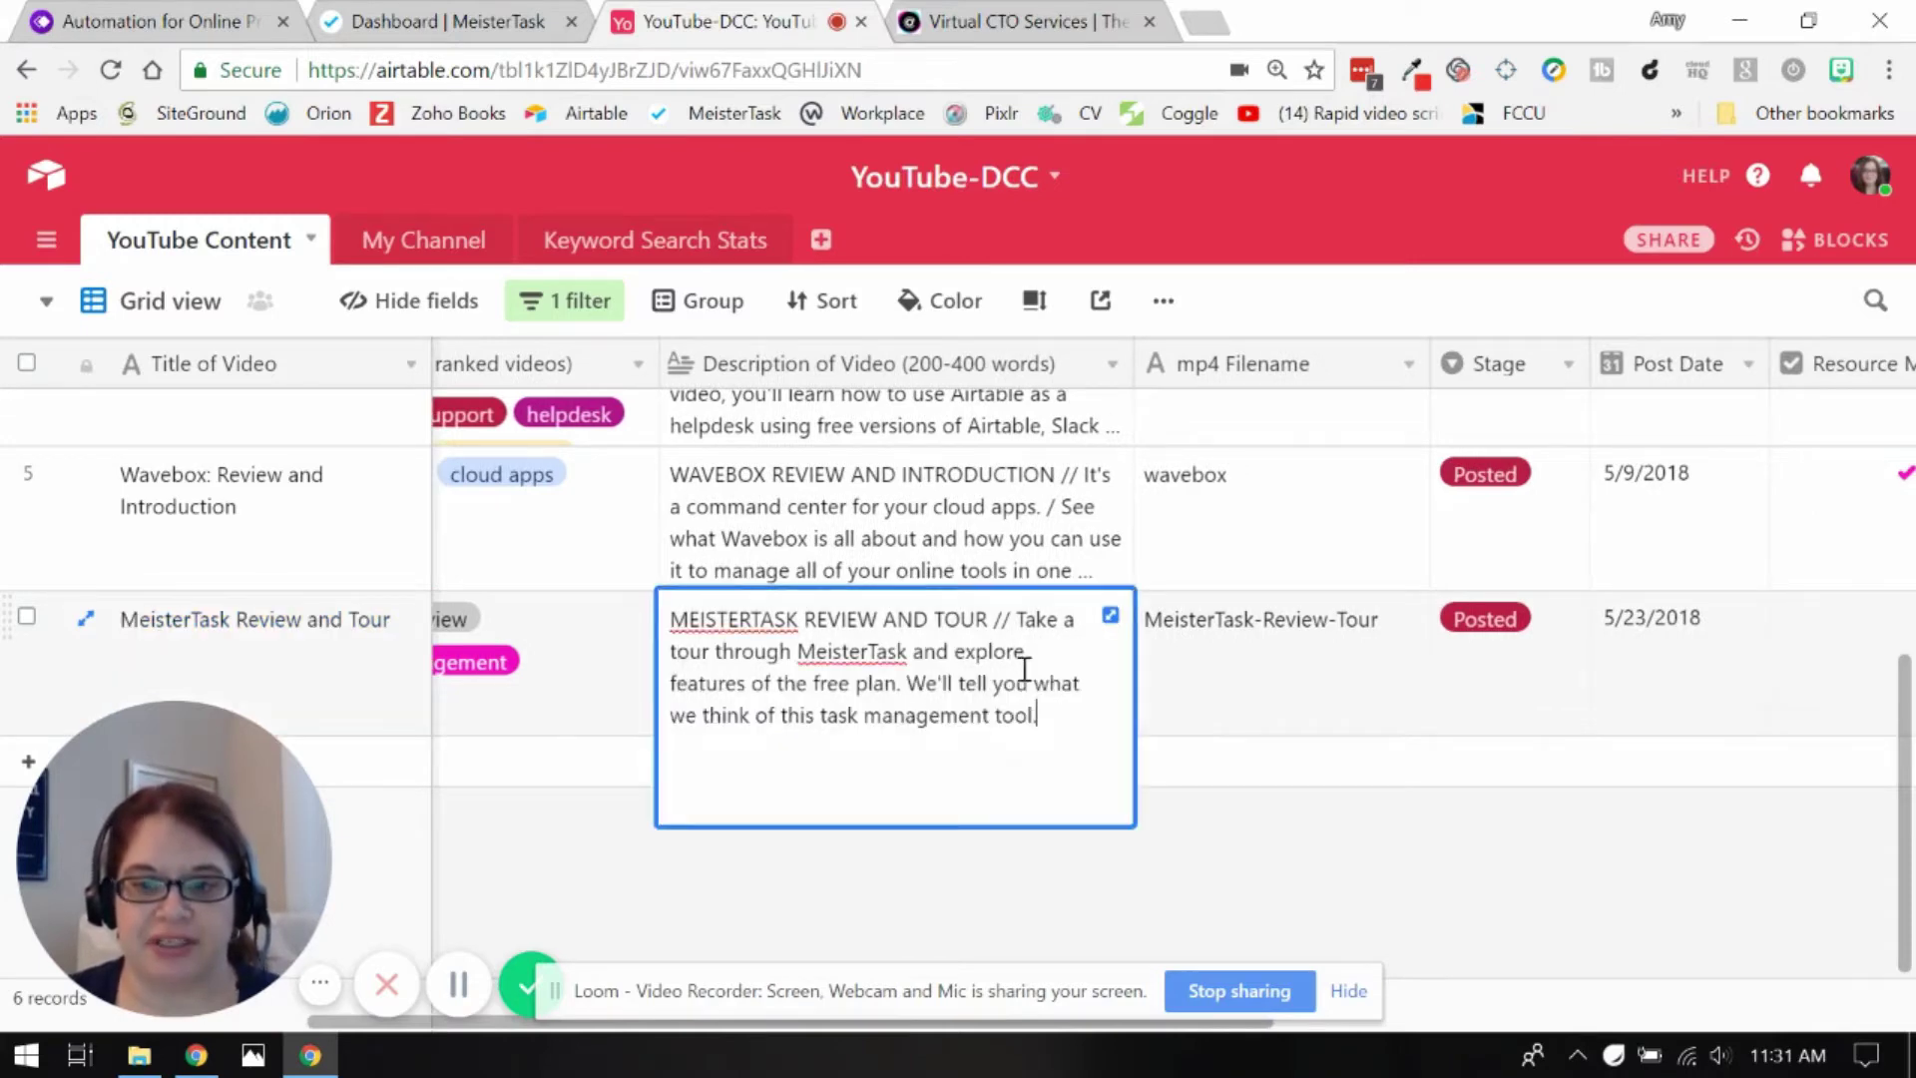
pyautogui.click(1273, 886)
pyautogui.hscroll(5, 1276, 887)
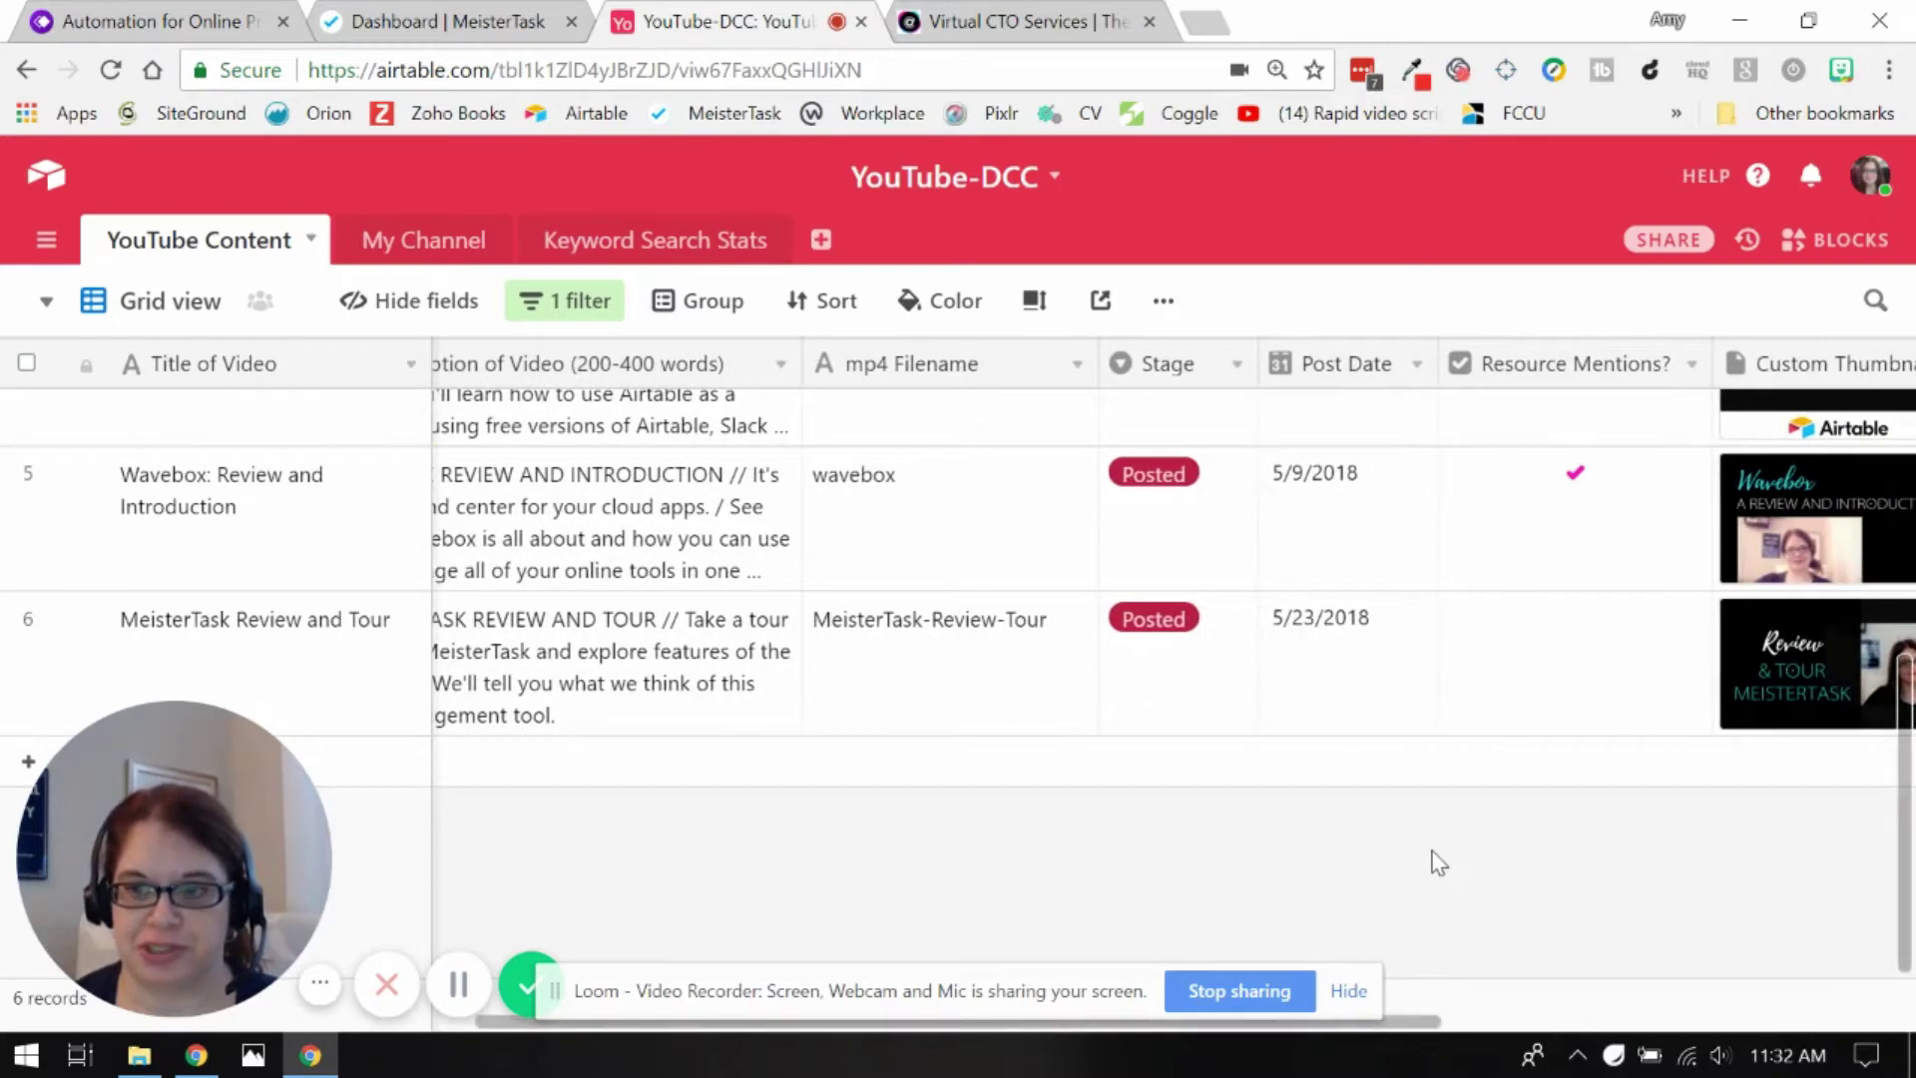
pyautogui.scroll(1, 1432, 860)
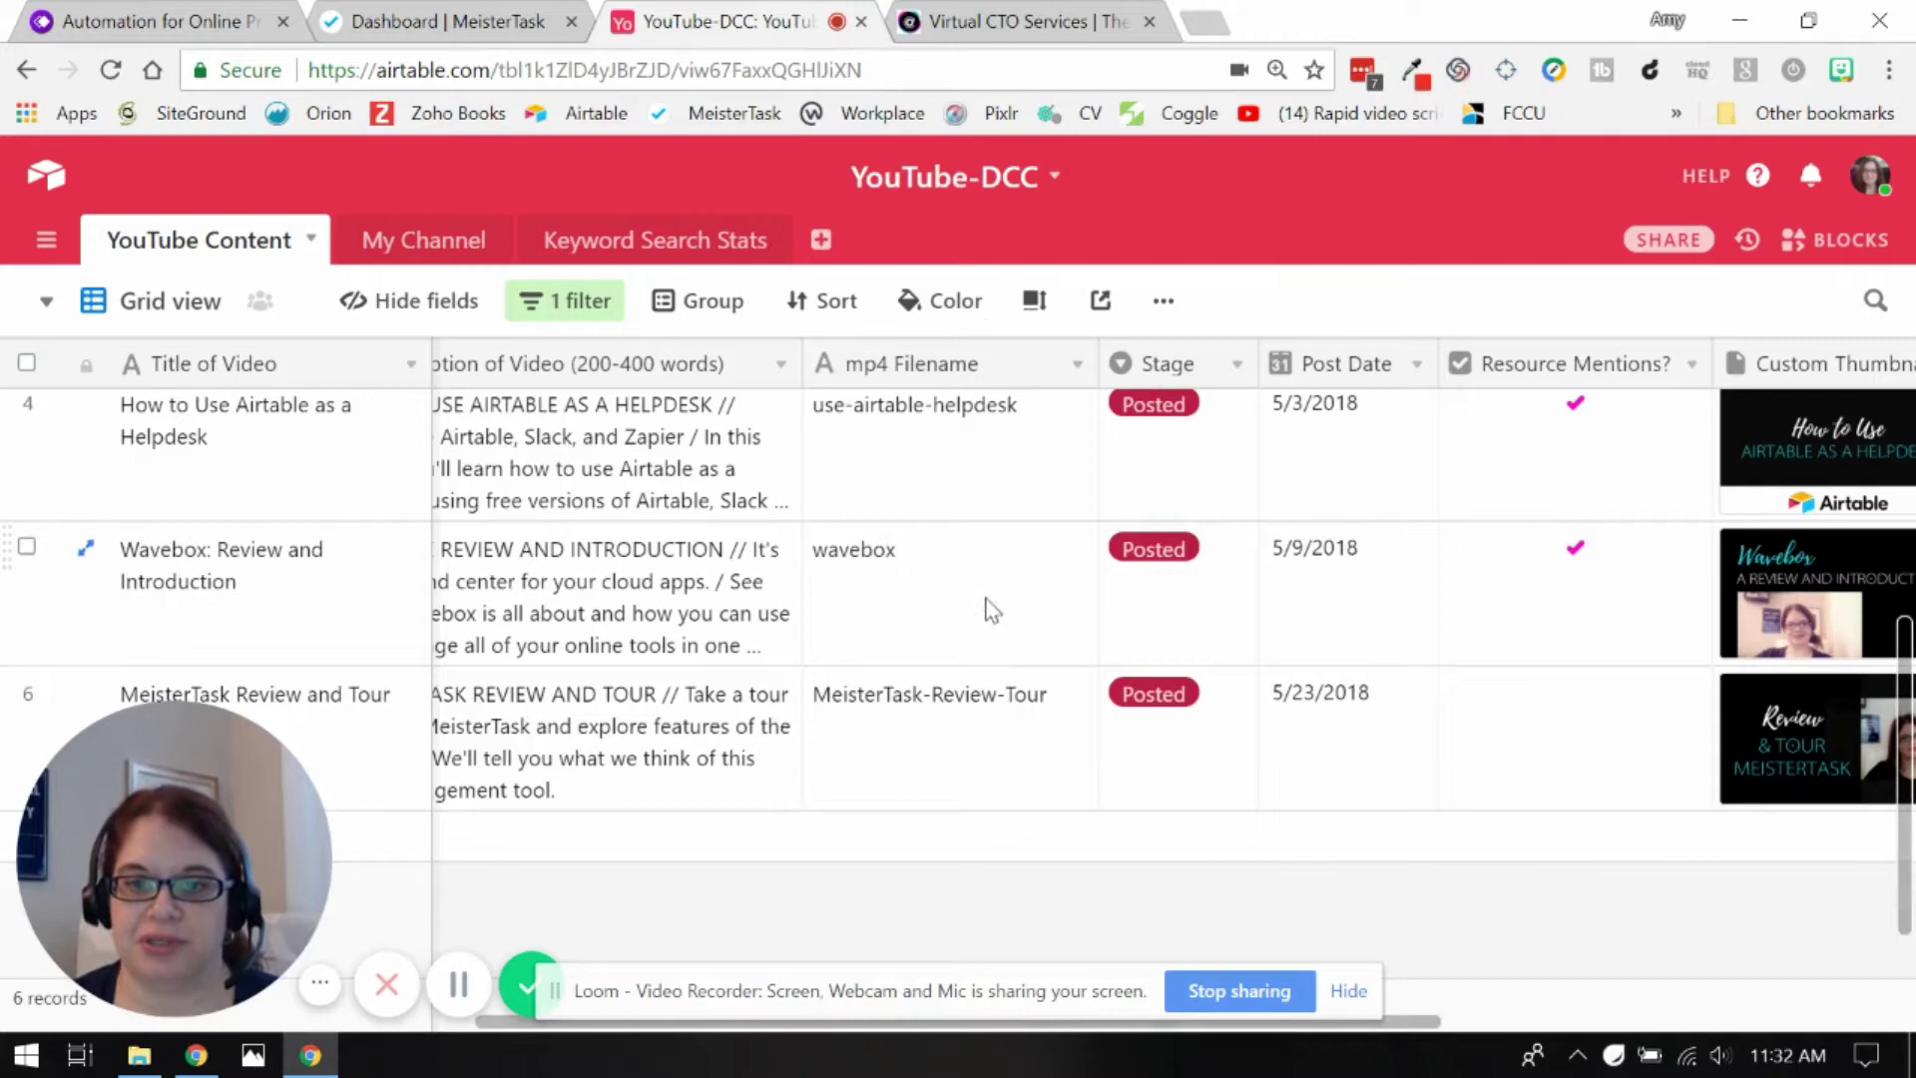
# Review Wavebox's Stage options, leave it at Posted, and bring the YT Link column into view
pyautogui.click(1206, 604)
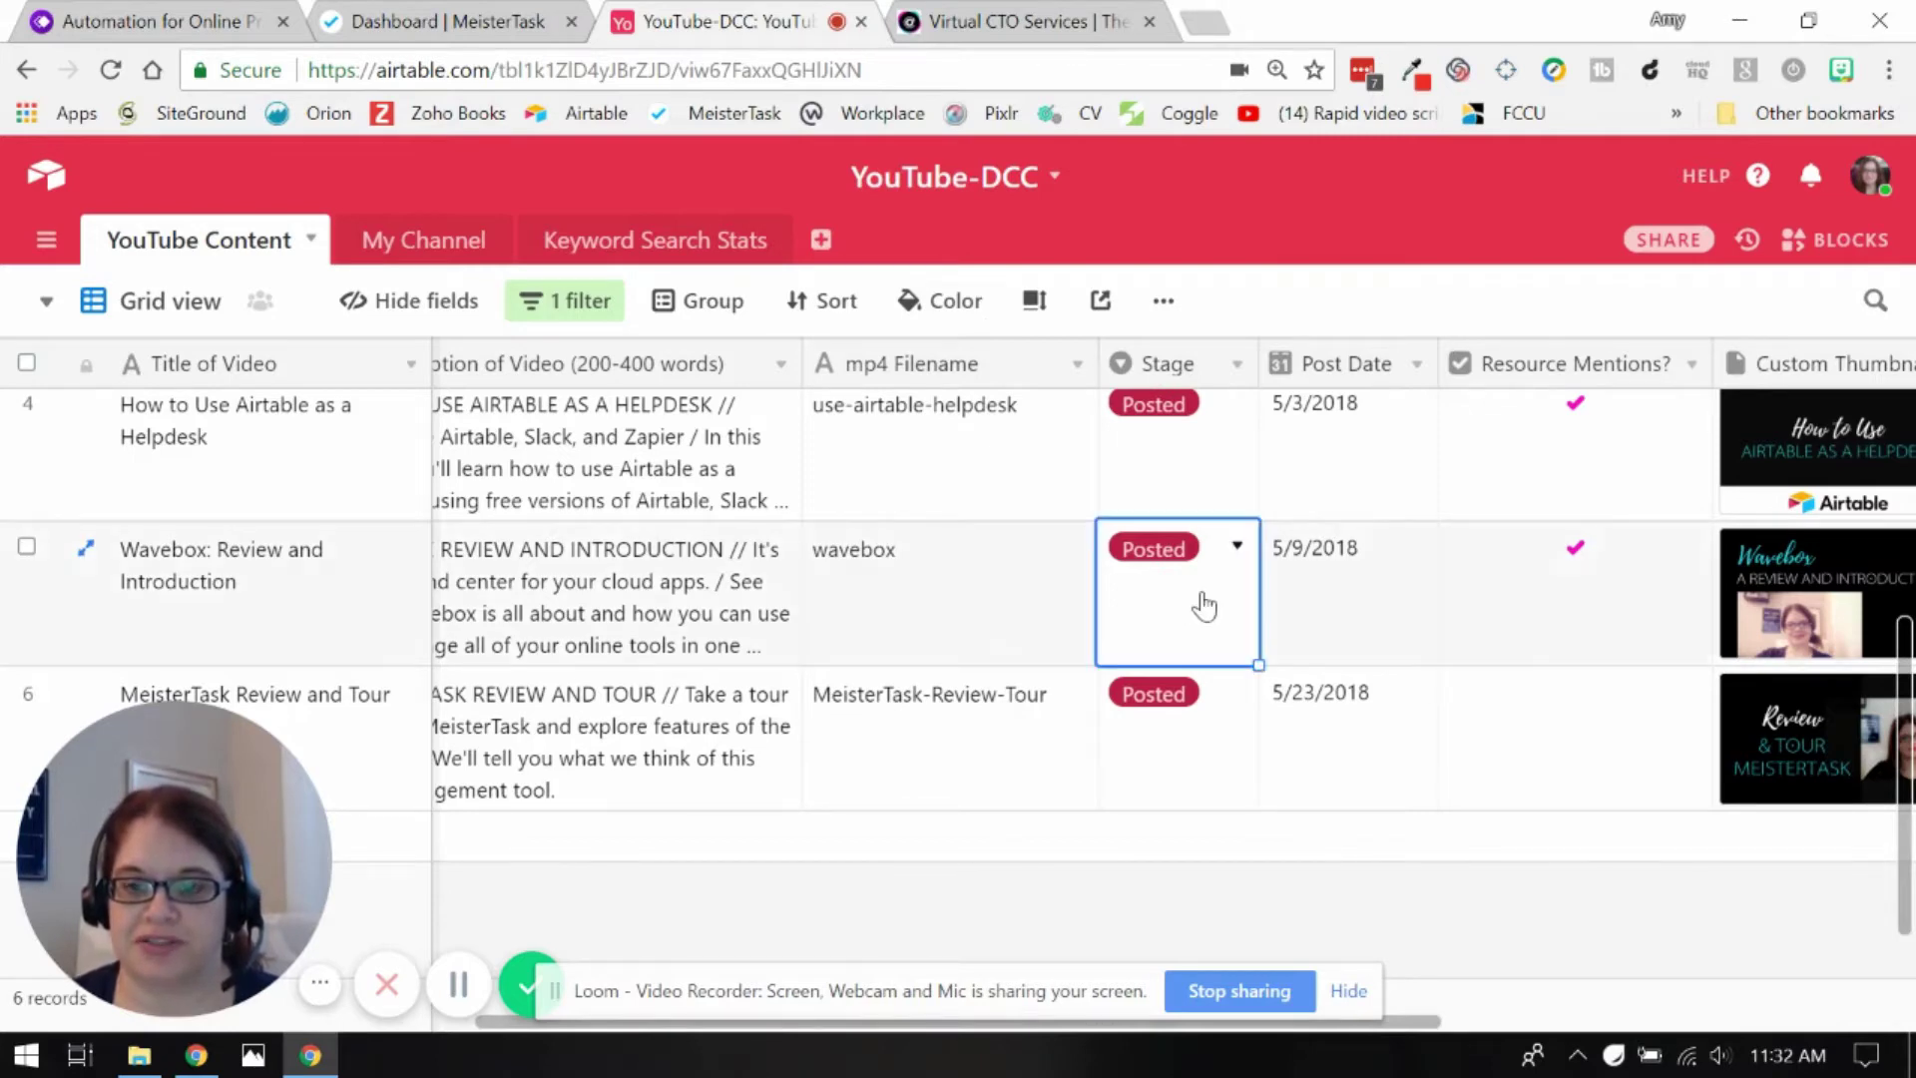
pyautogui.click(1234, 549)
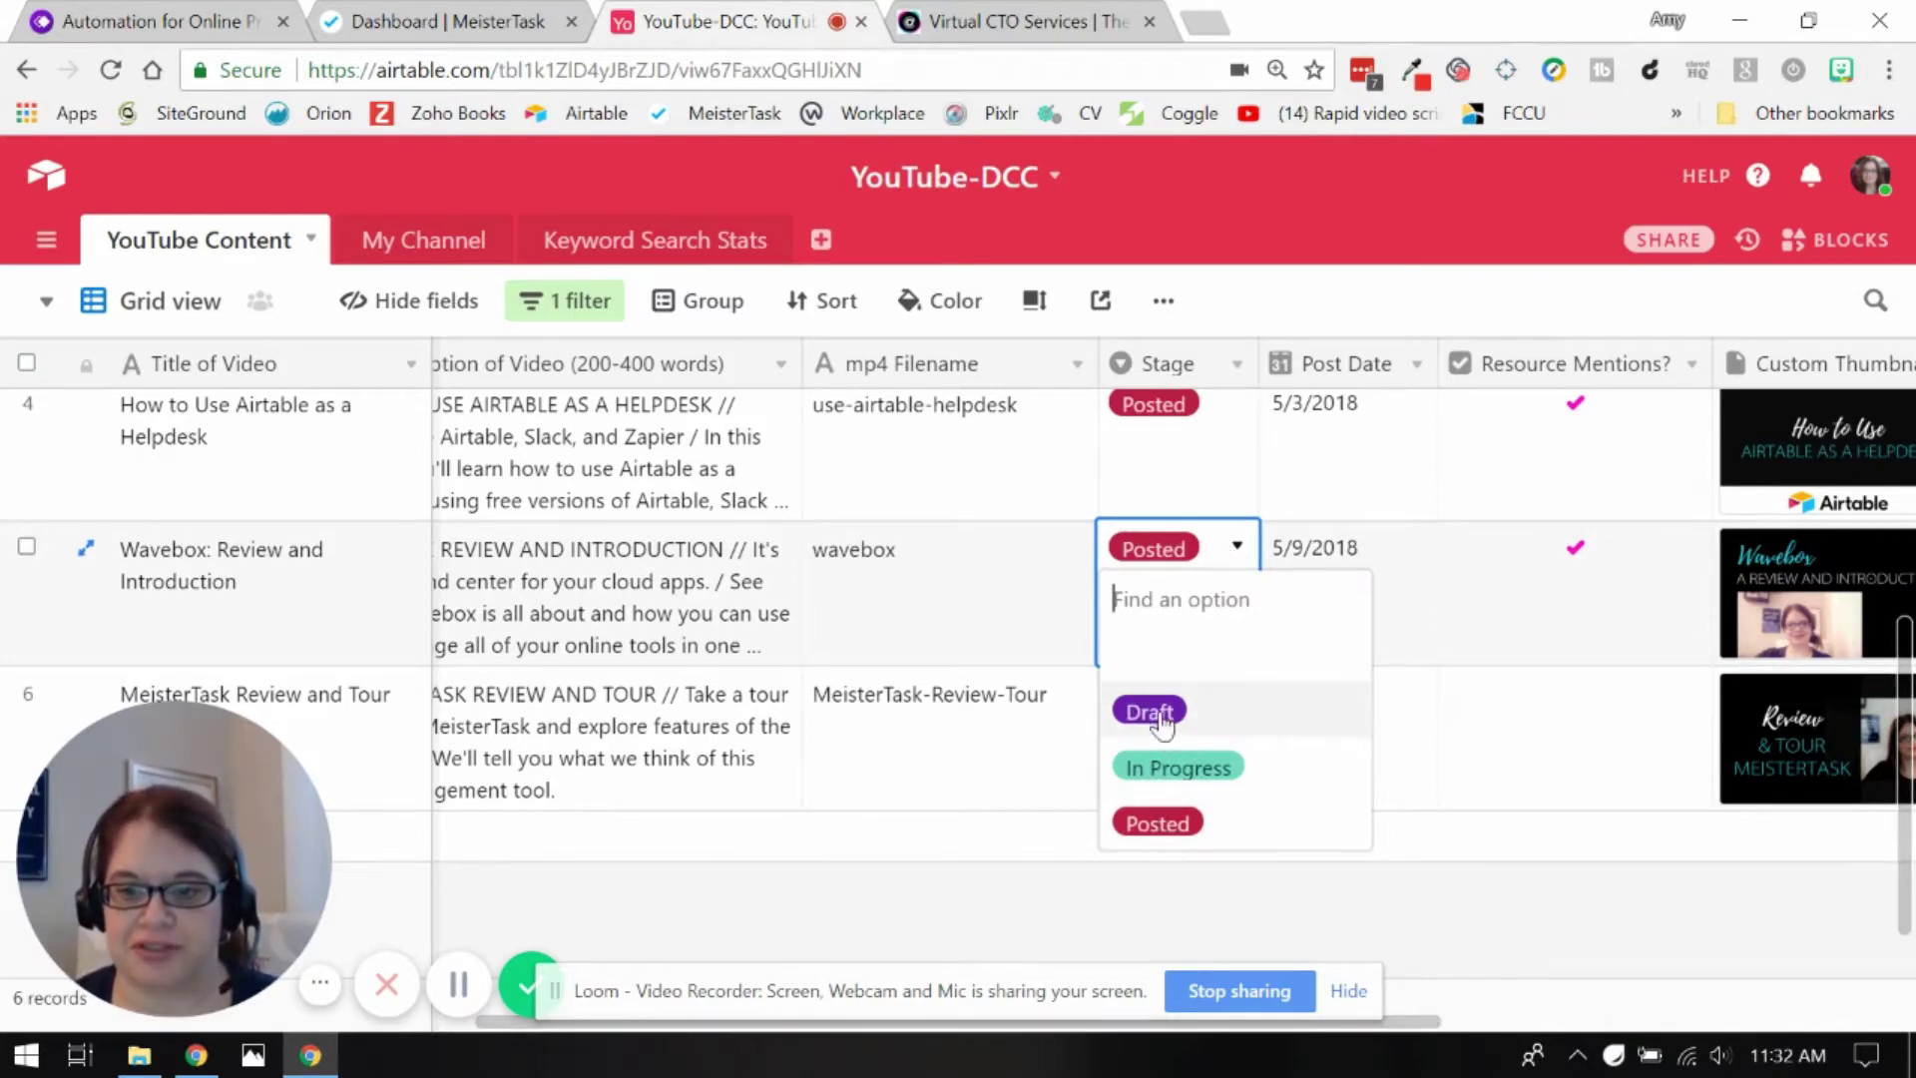
pyautogui.click(1235, 549)
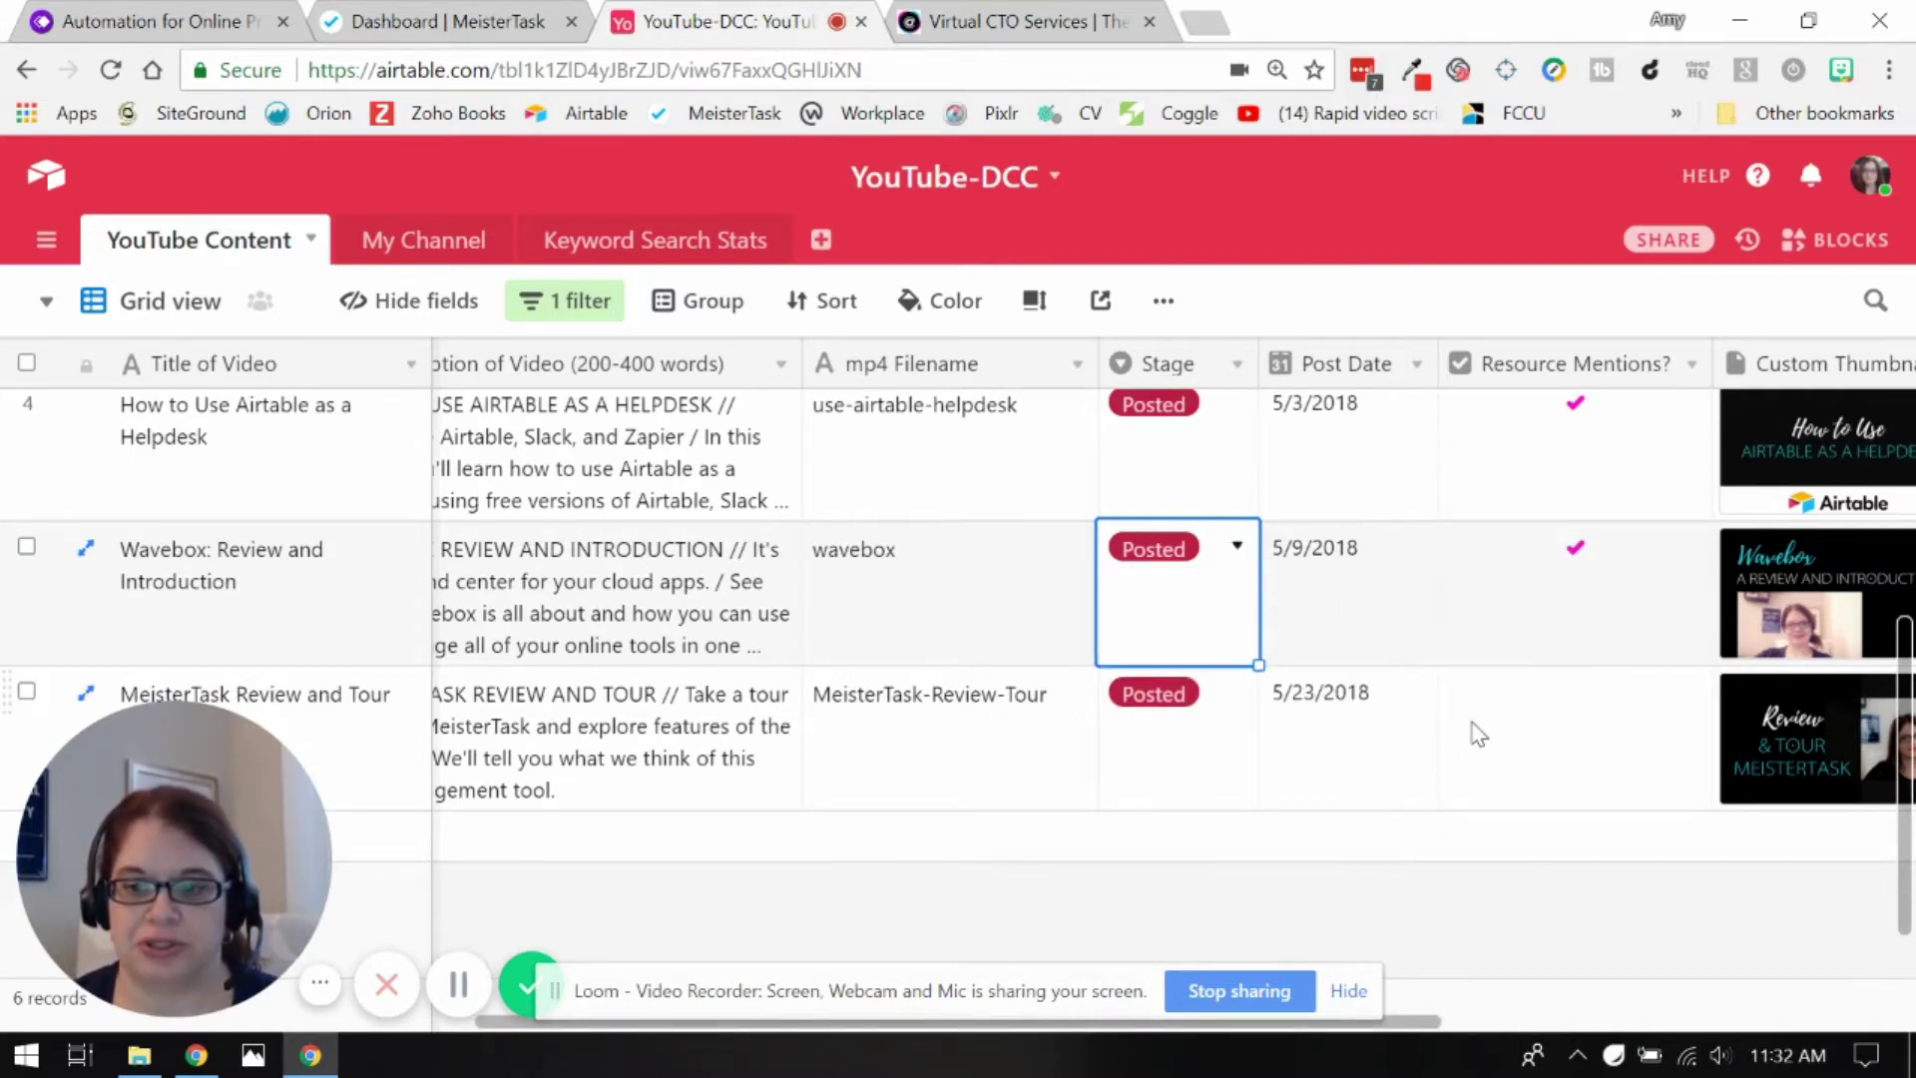
pyautogui.hscroll(5, 1470, 724)
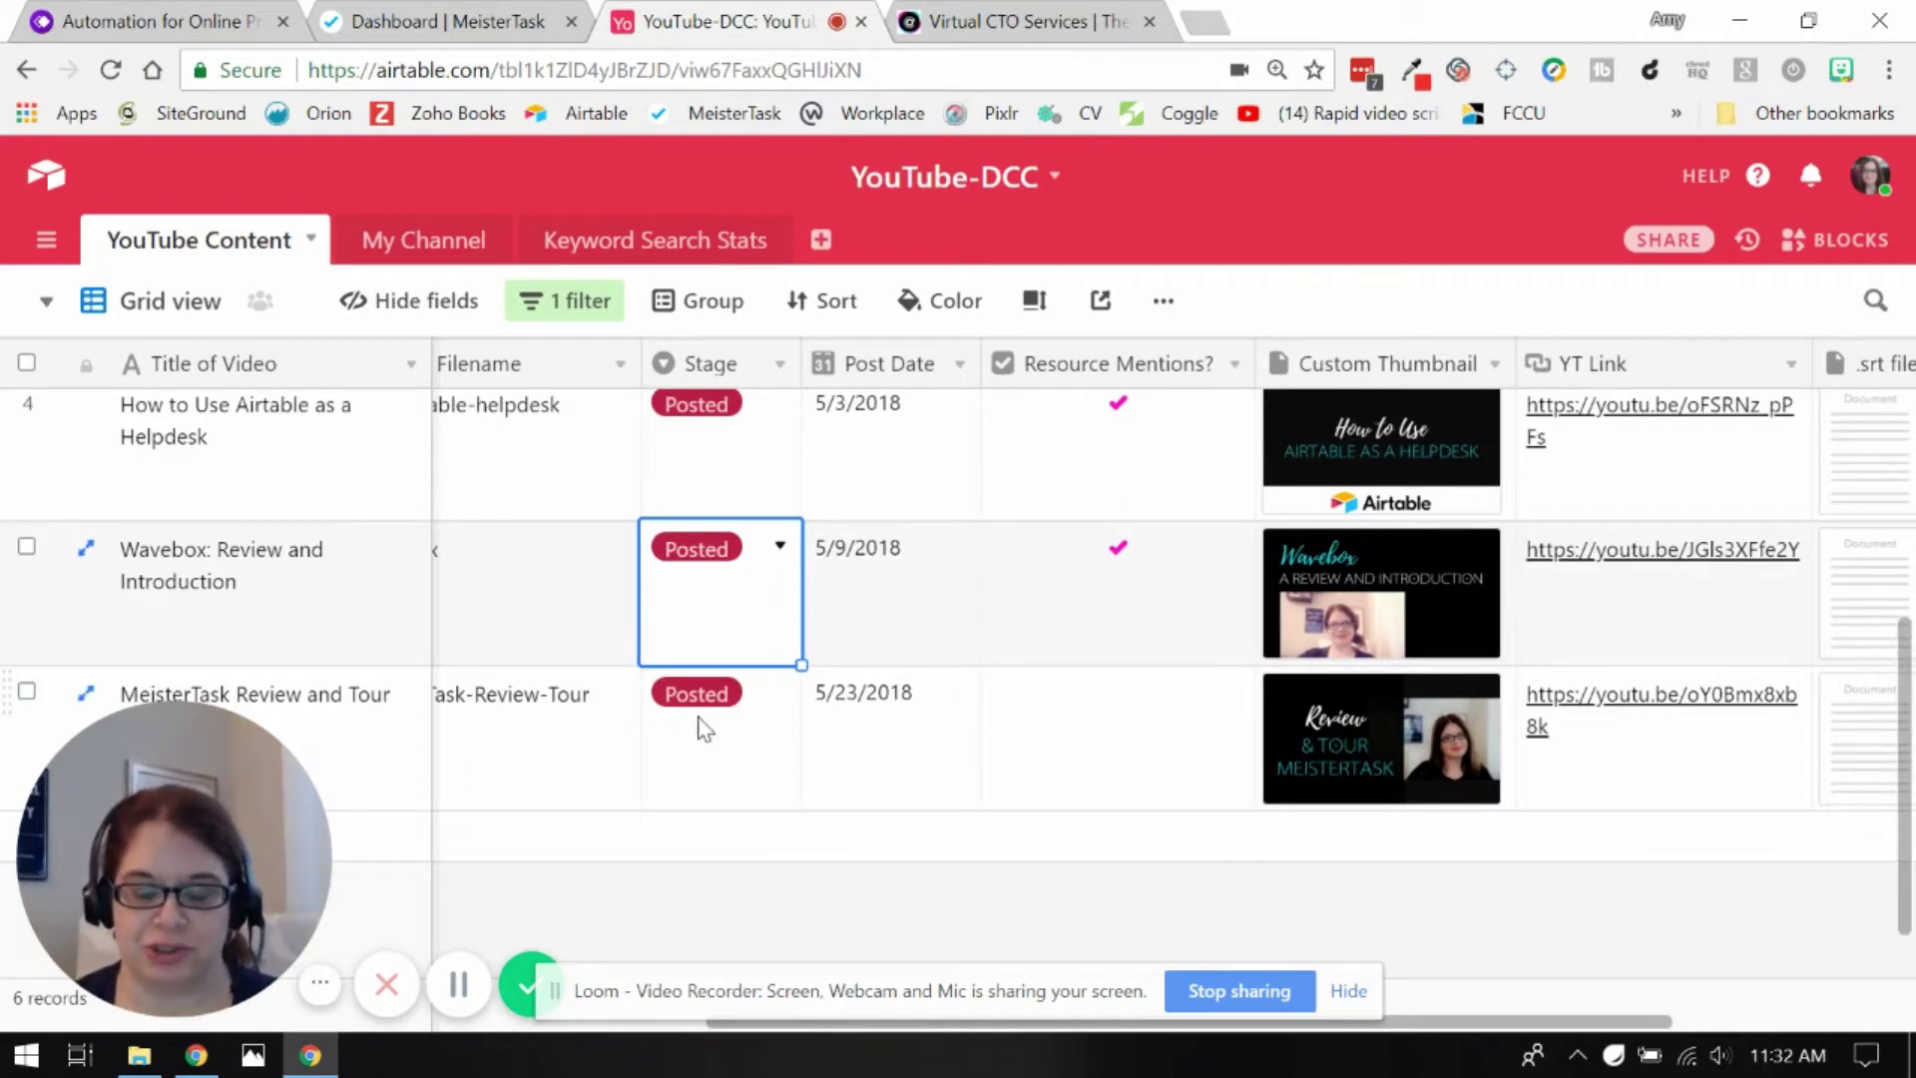
pyautogui.click(785, 906)
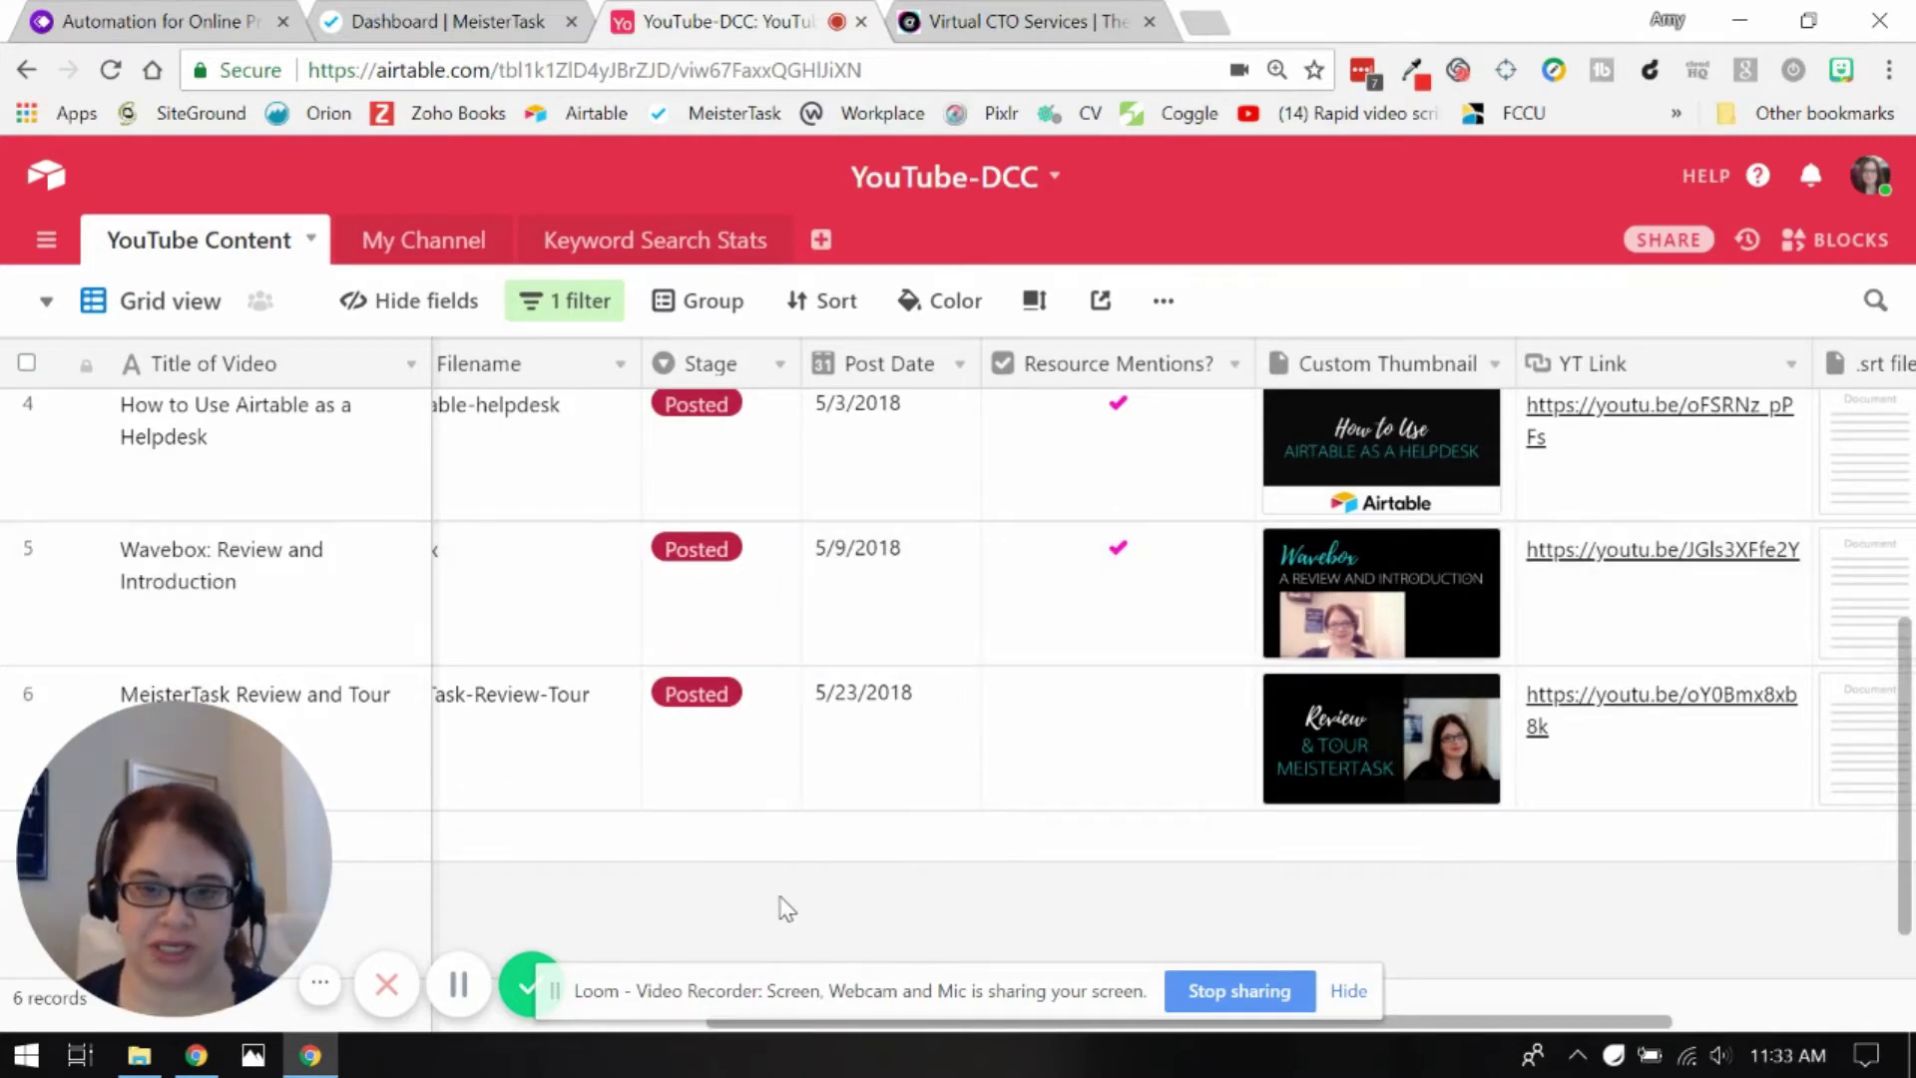
pyautogui.hscroll(5, 784, 906)
pyautogui.rightClick(782, 907)
pyautogui.click(616, 902)
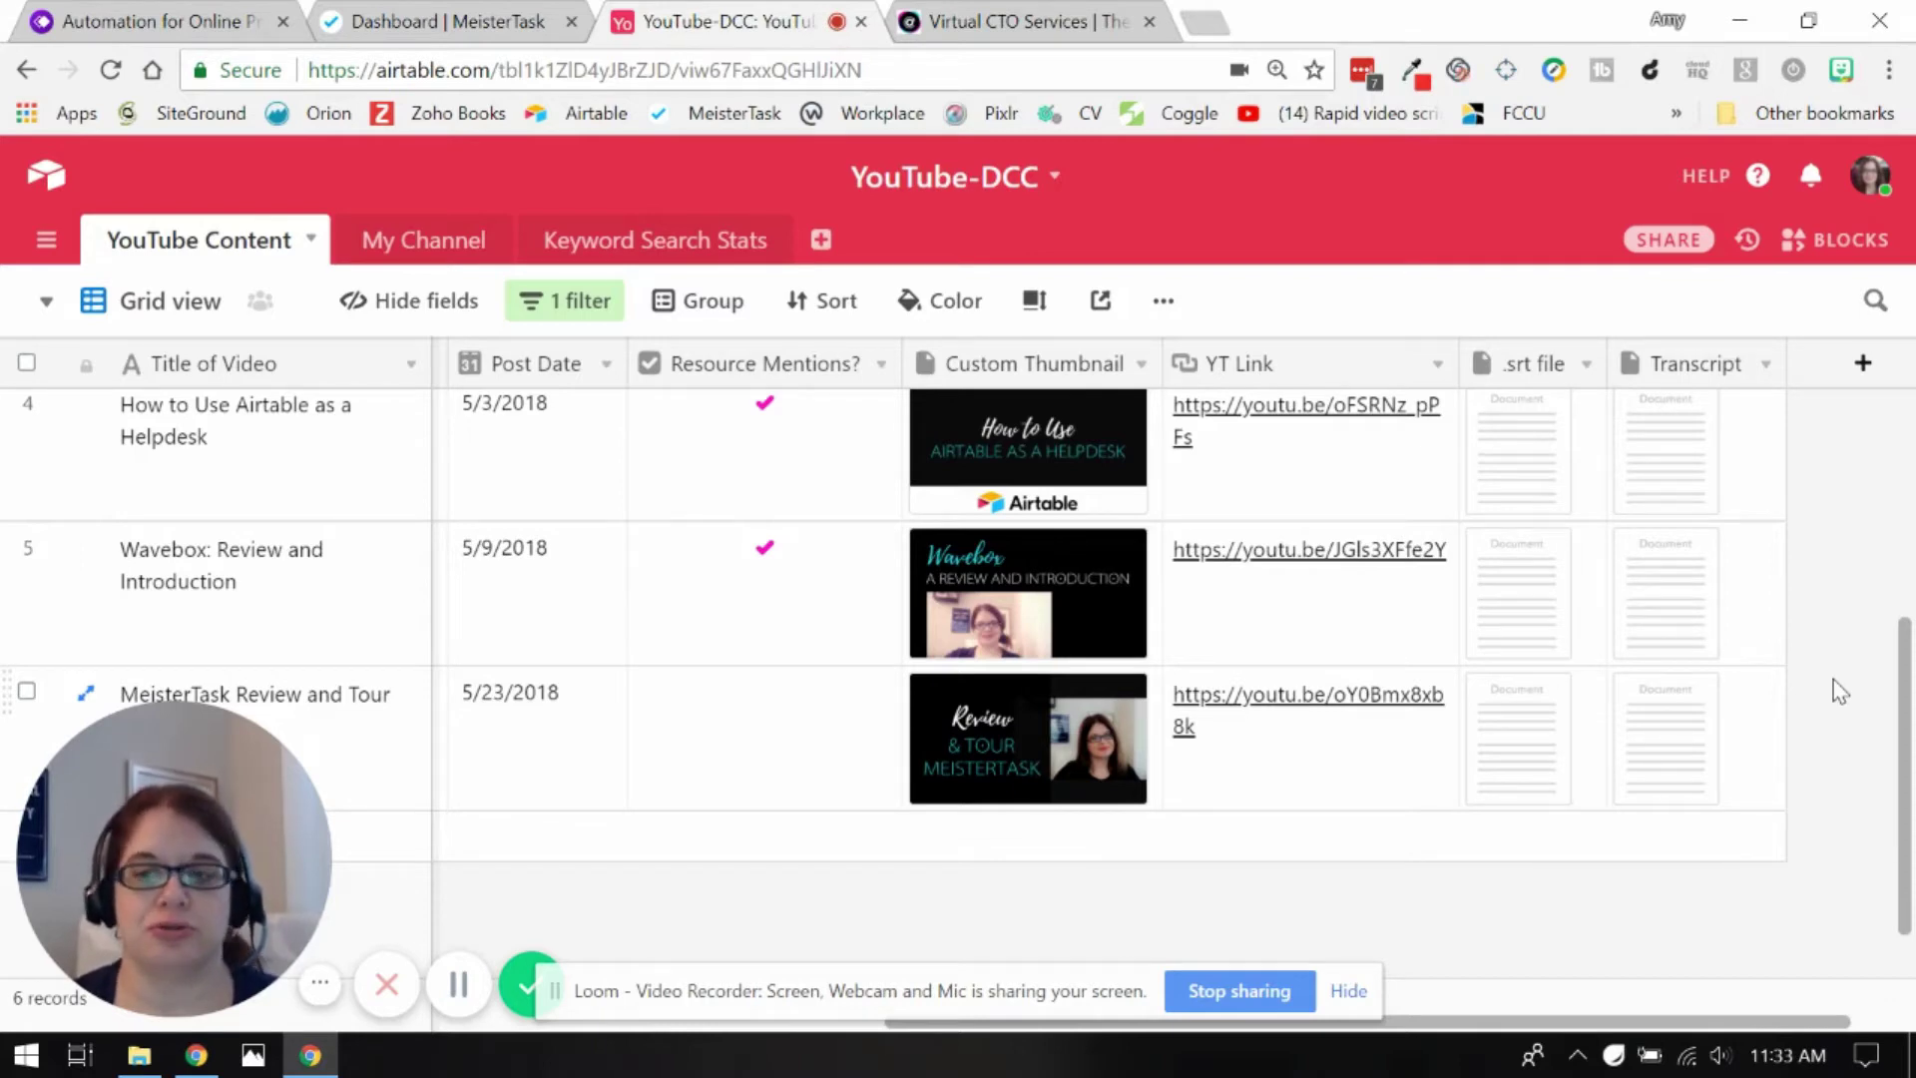
pyautogui.scroll(3, 1841, 690)
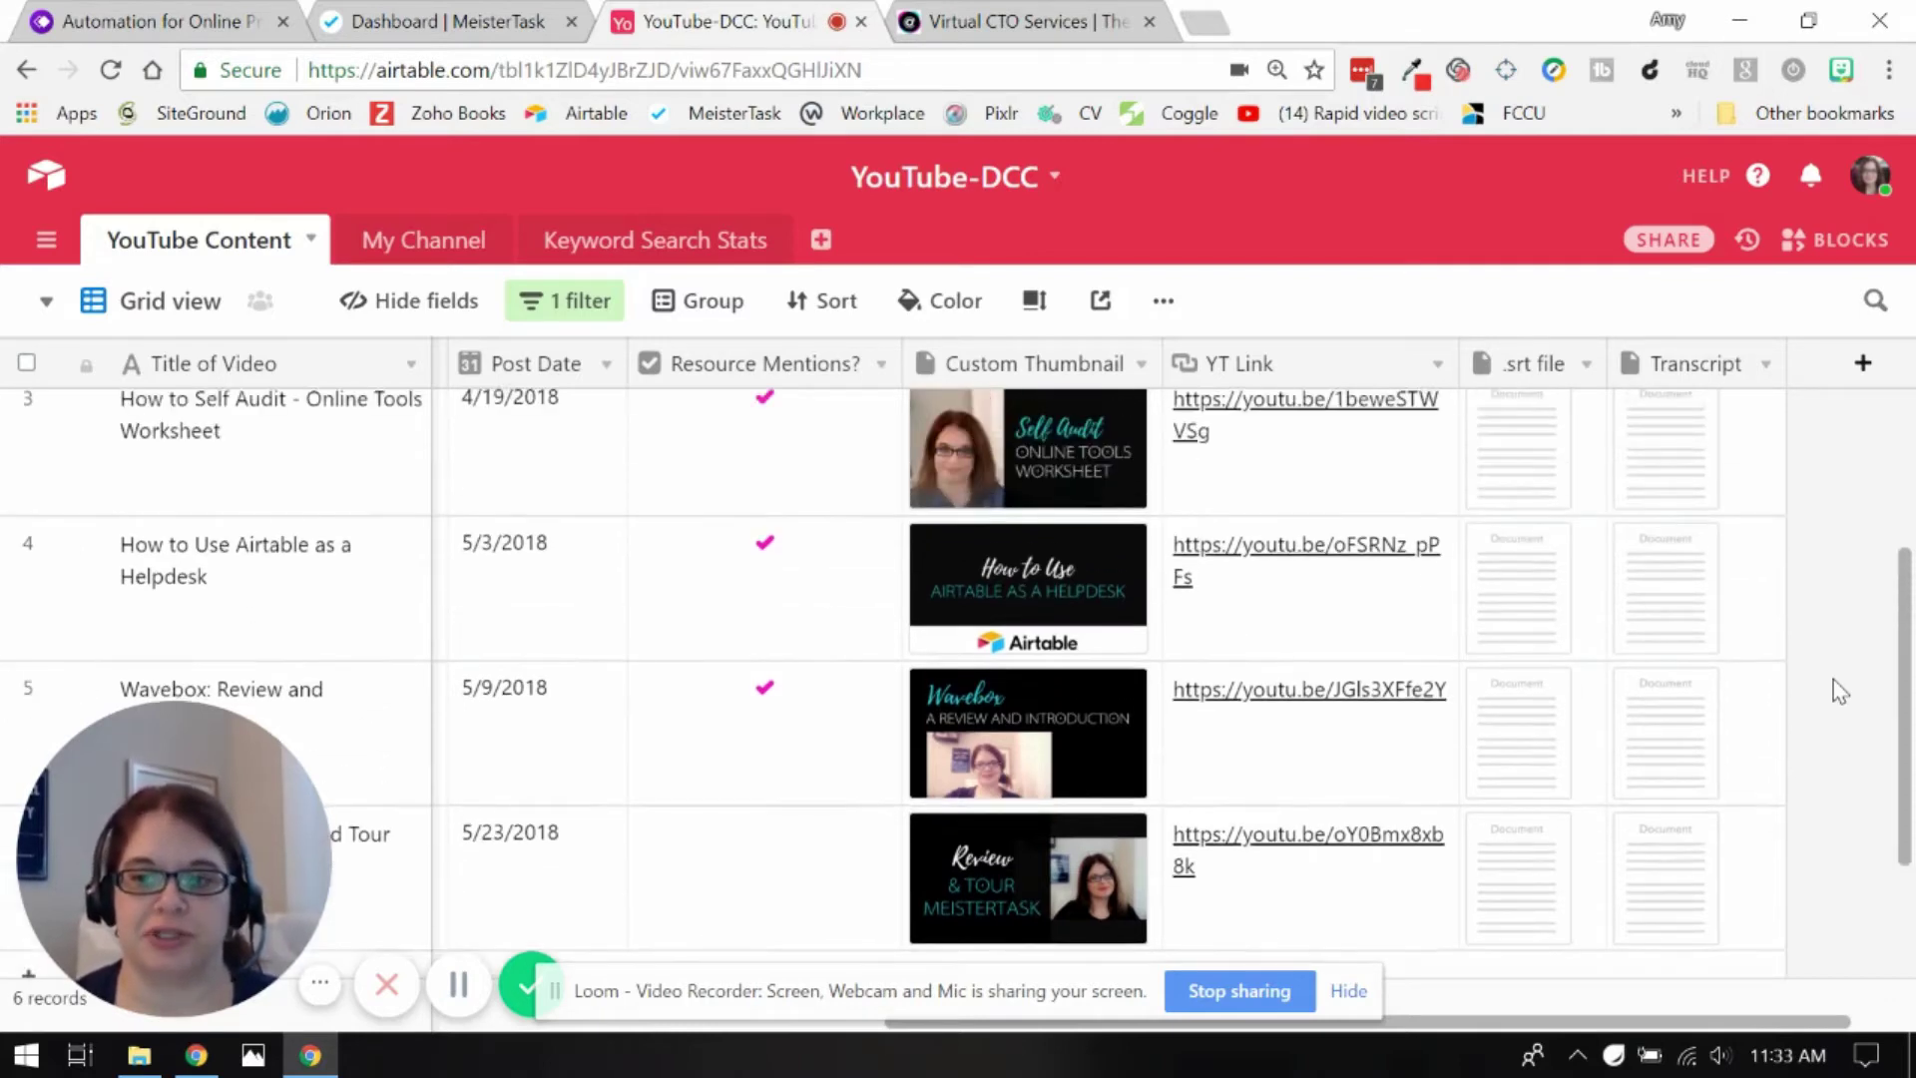
pyautogui.scroll(-4, 1834, 680)
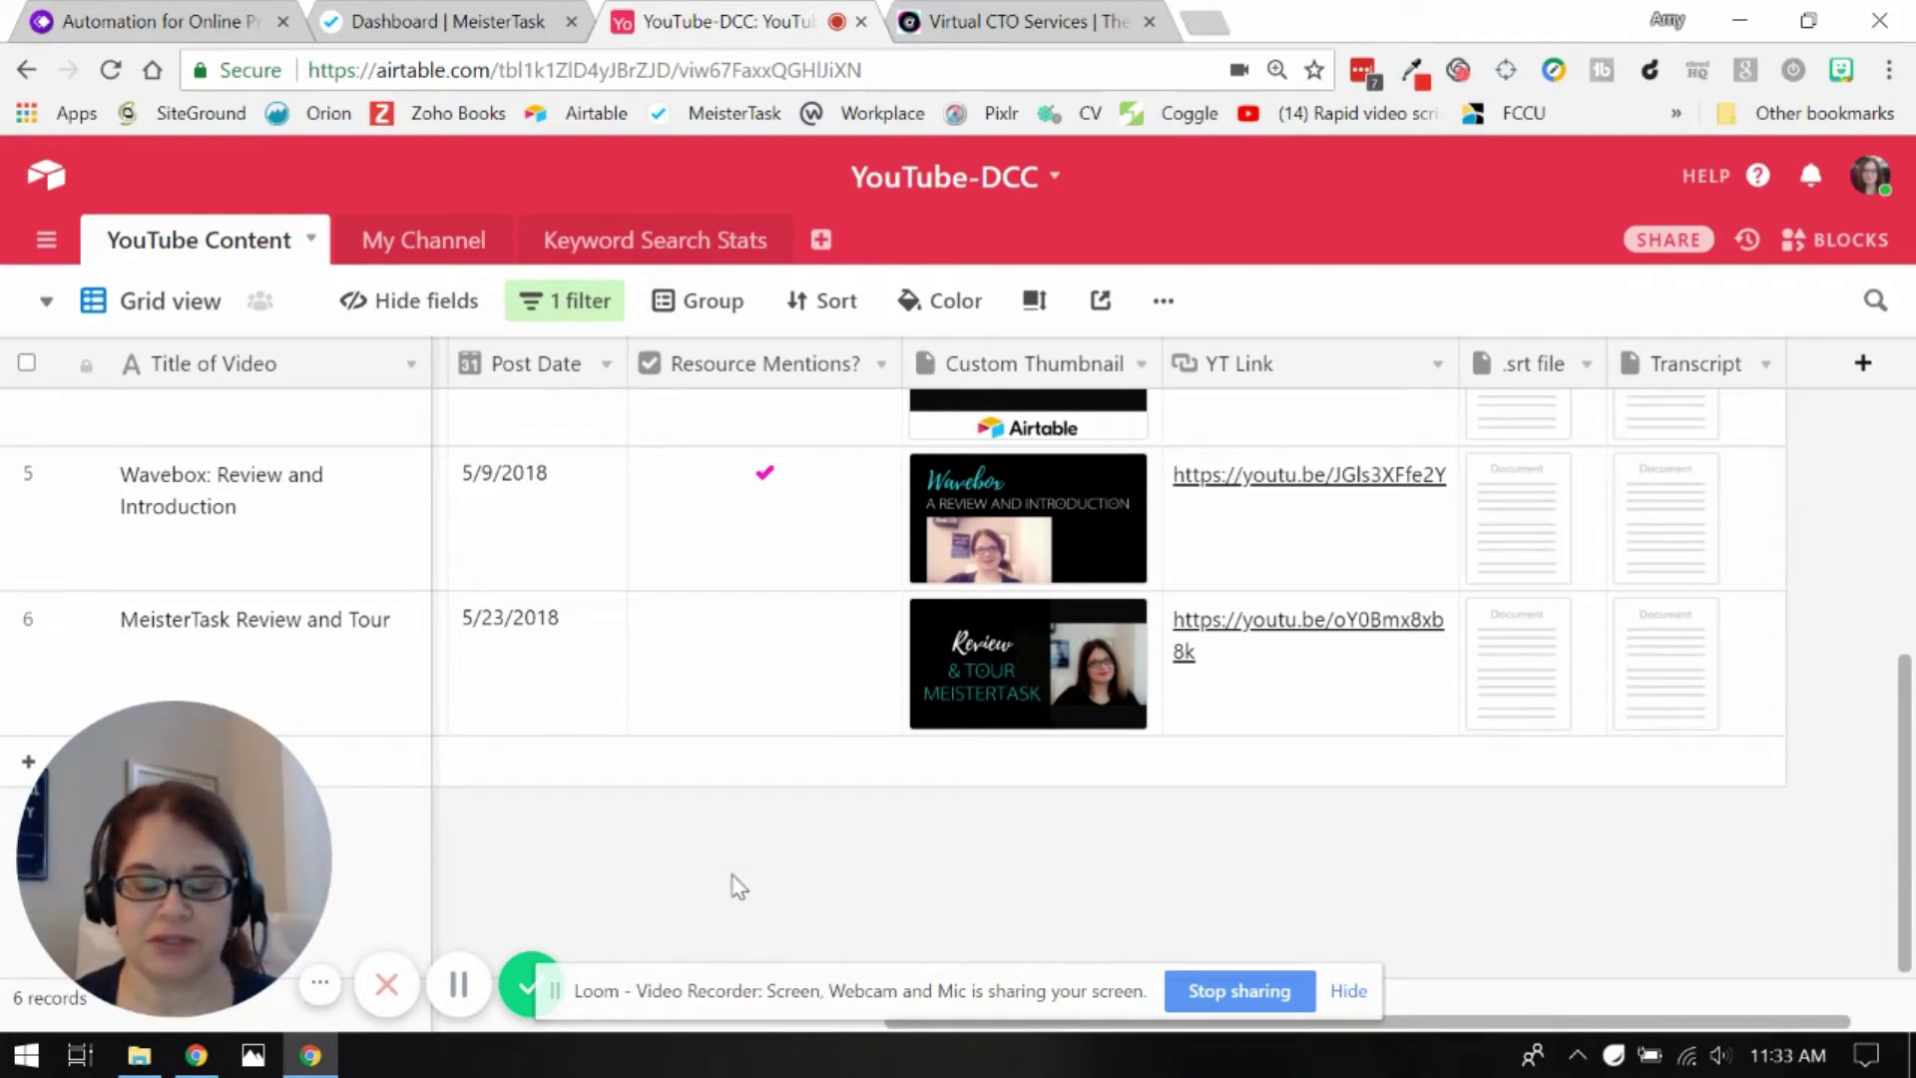
pyautogui.hscroll(-10, 738, 887)
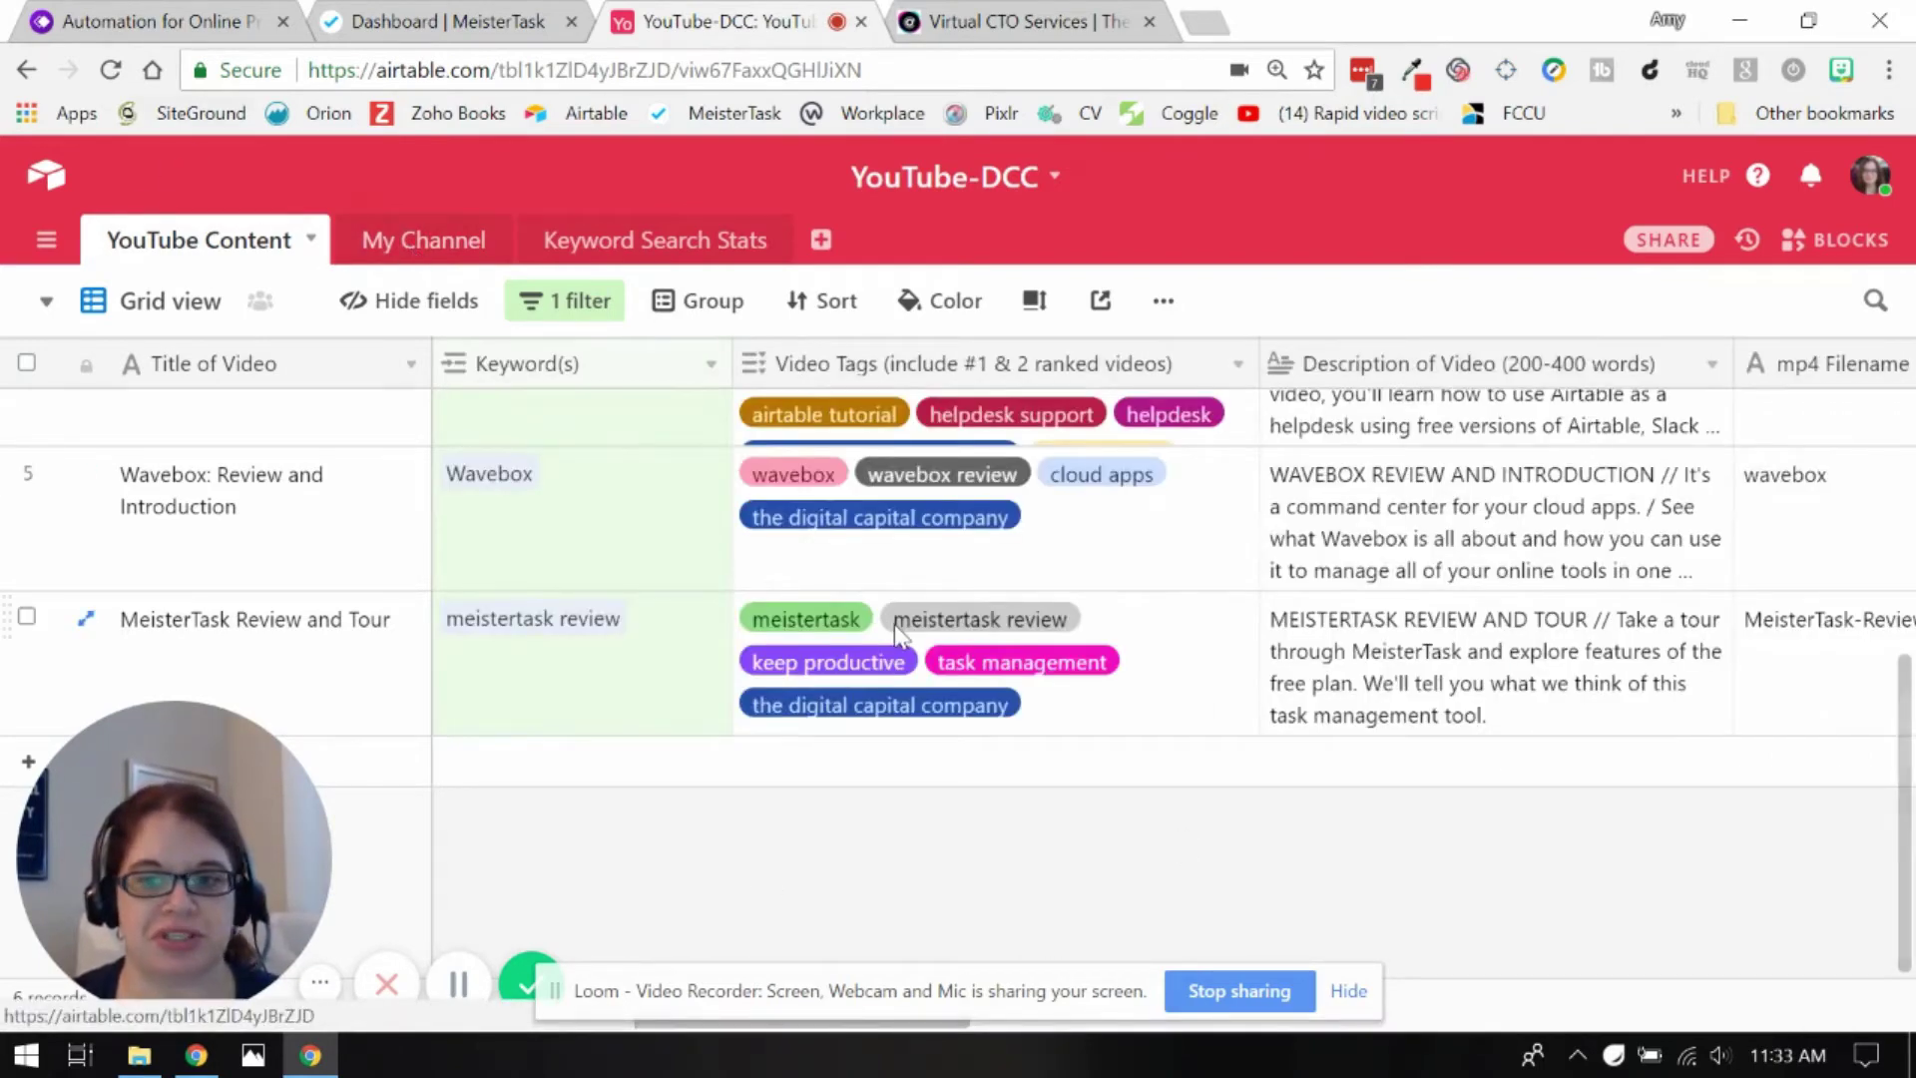
pyautogui.hscroll(10, 1455, 885)
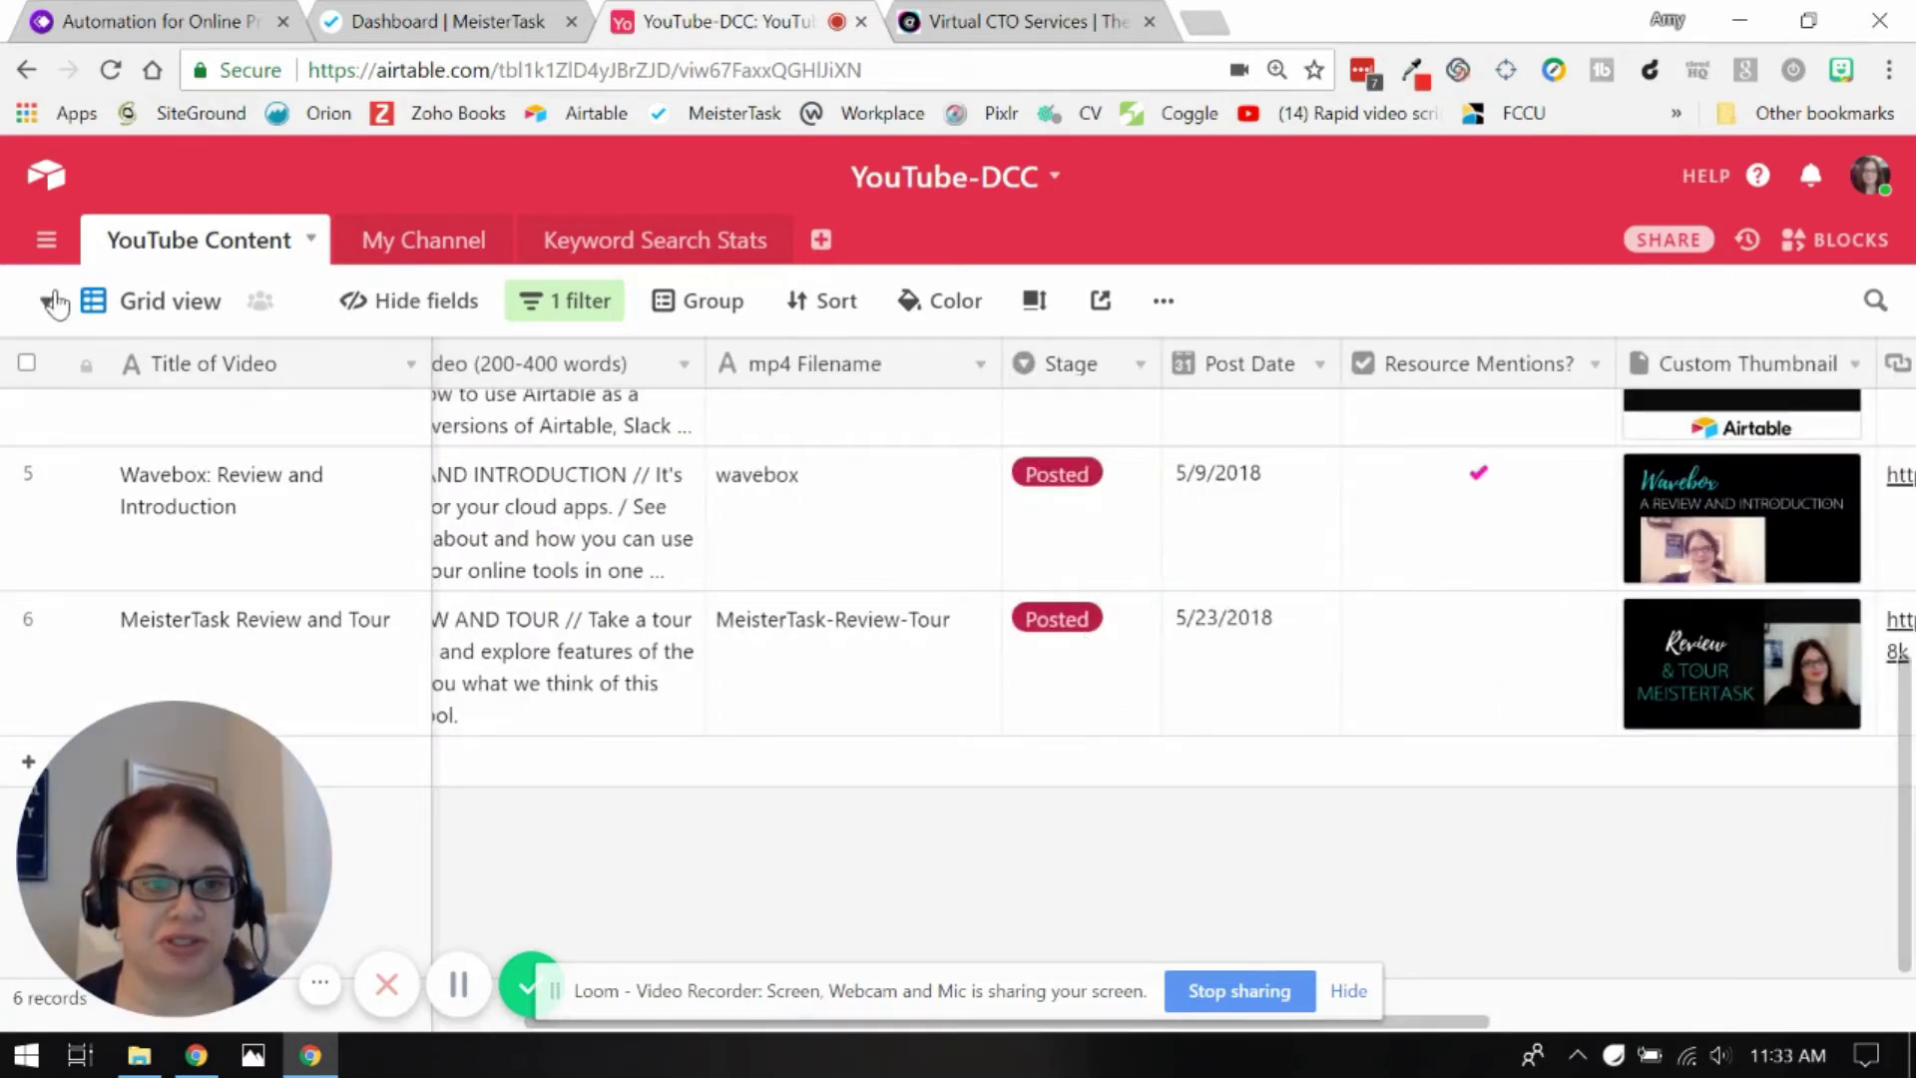
# Switch to the YouTube Posted Content gallery view and confirm its Stage-is-Posted filter
pyautogui.click(48, 306)
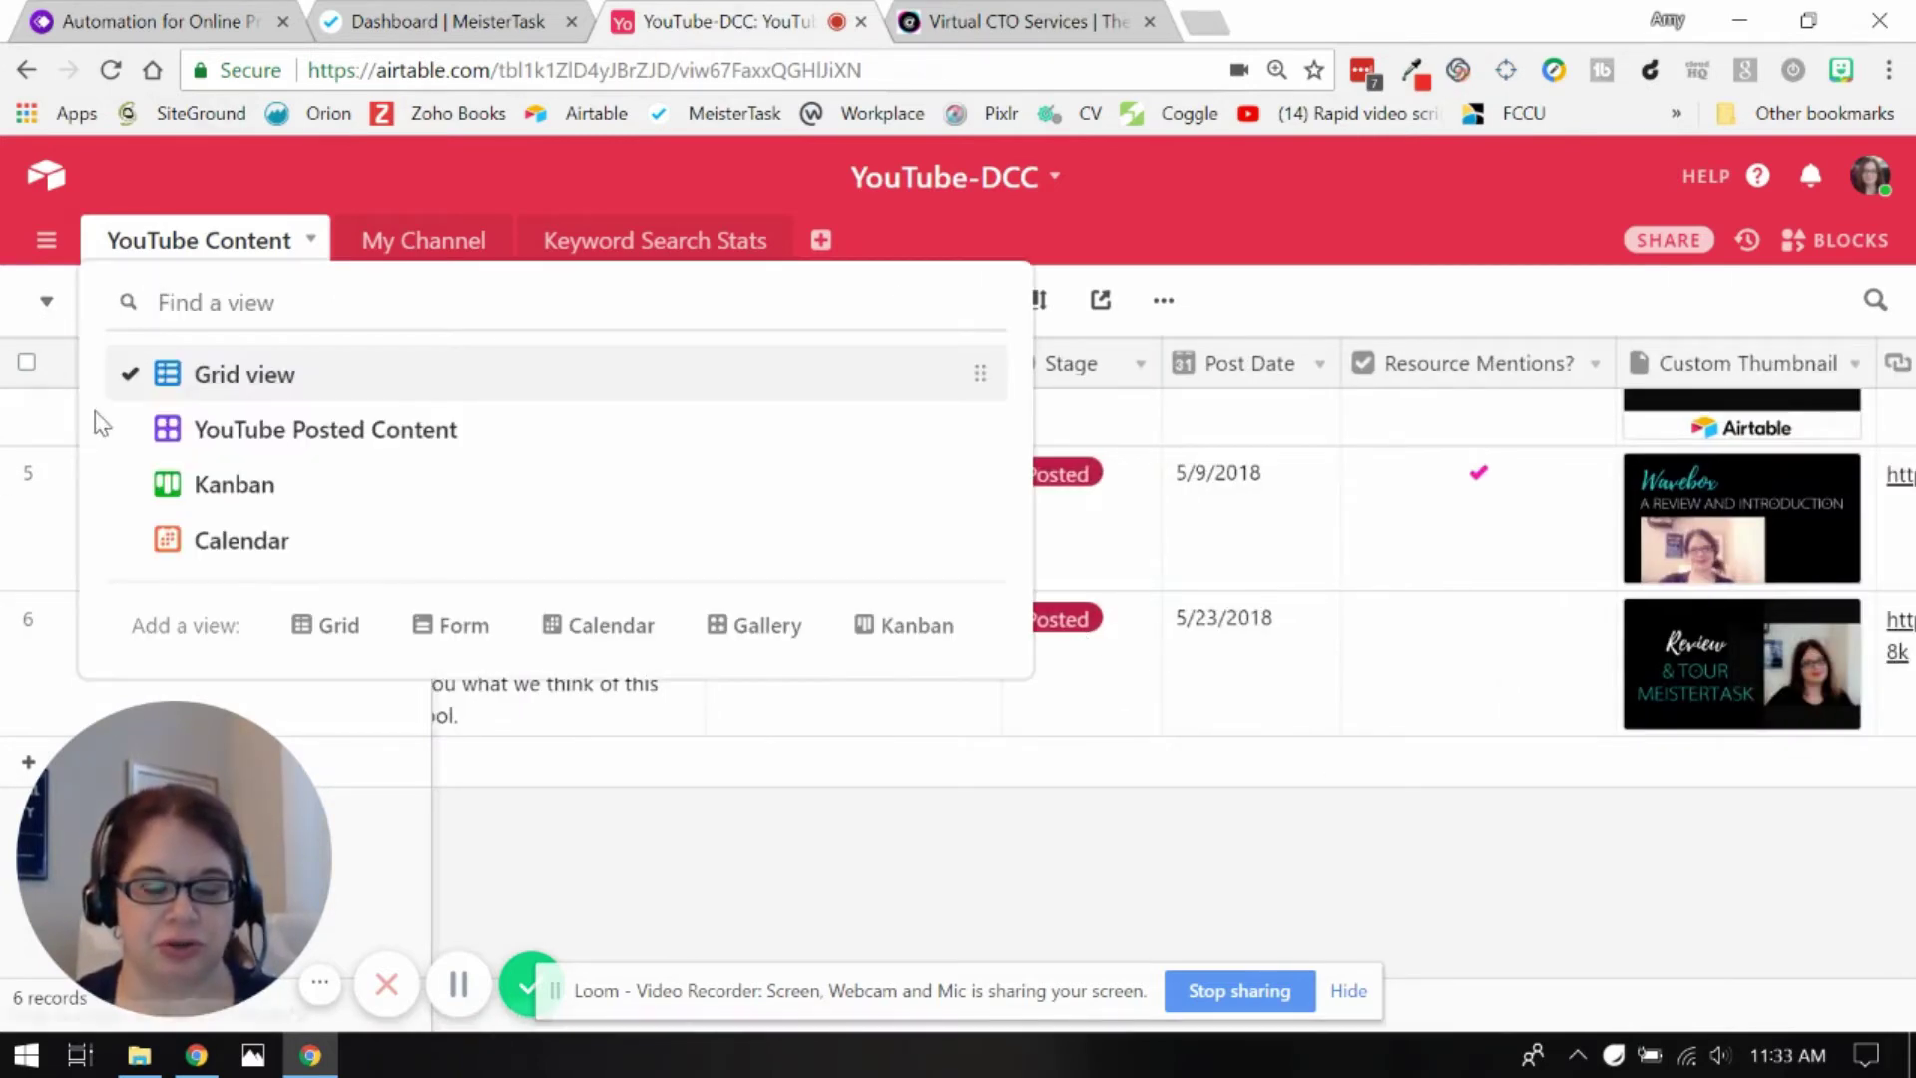
pyautogui.click(300, 432)
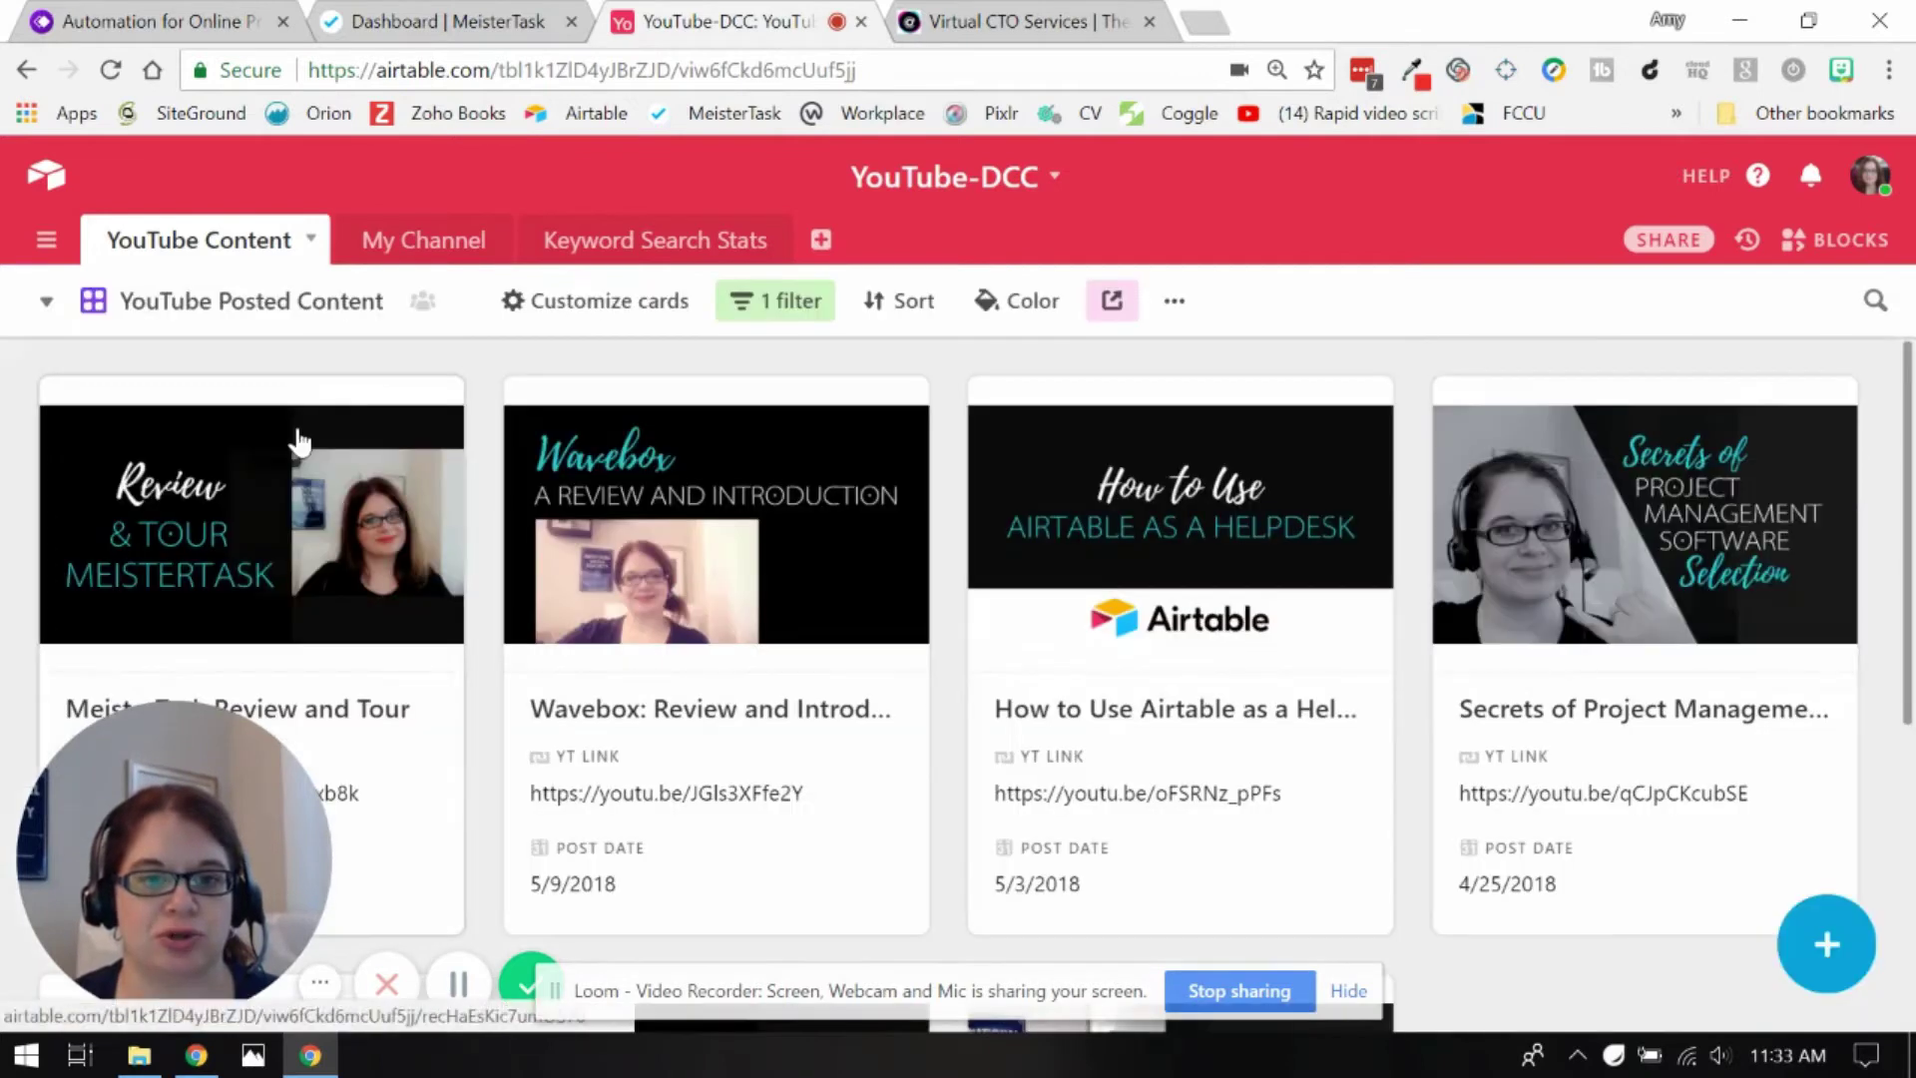
pyautogui.click(767, 300)
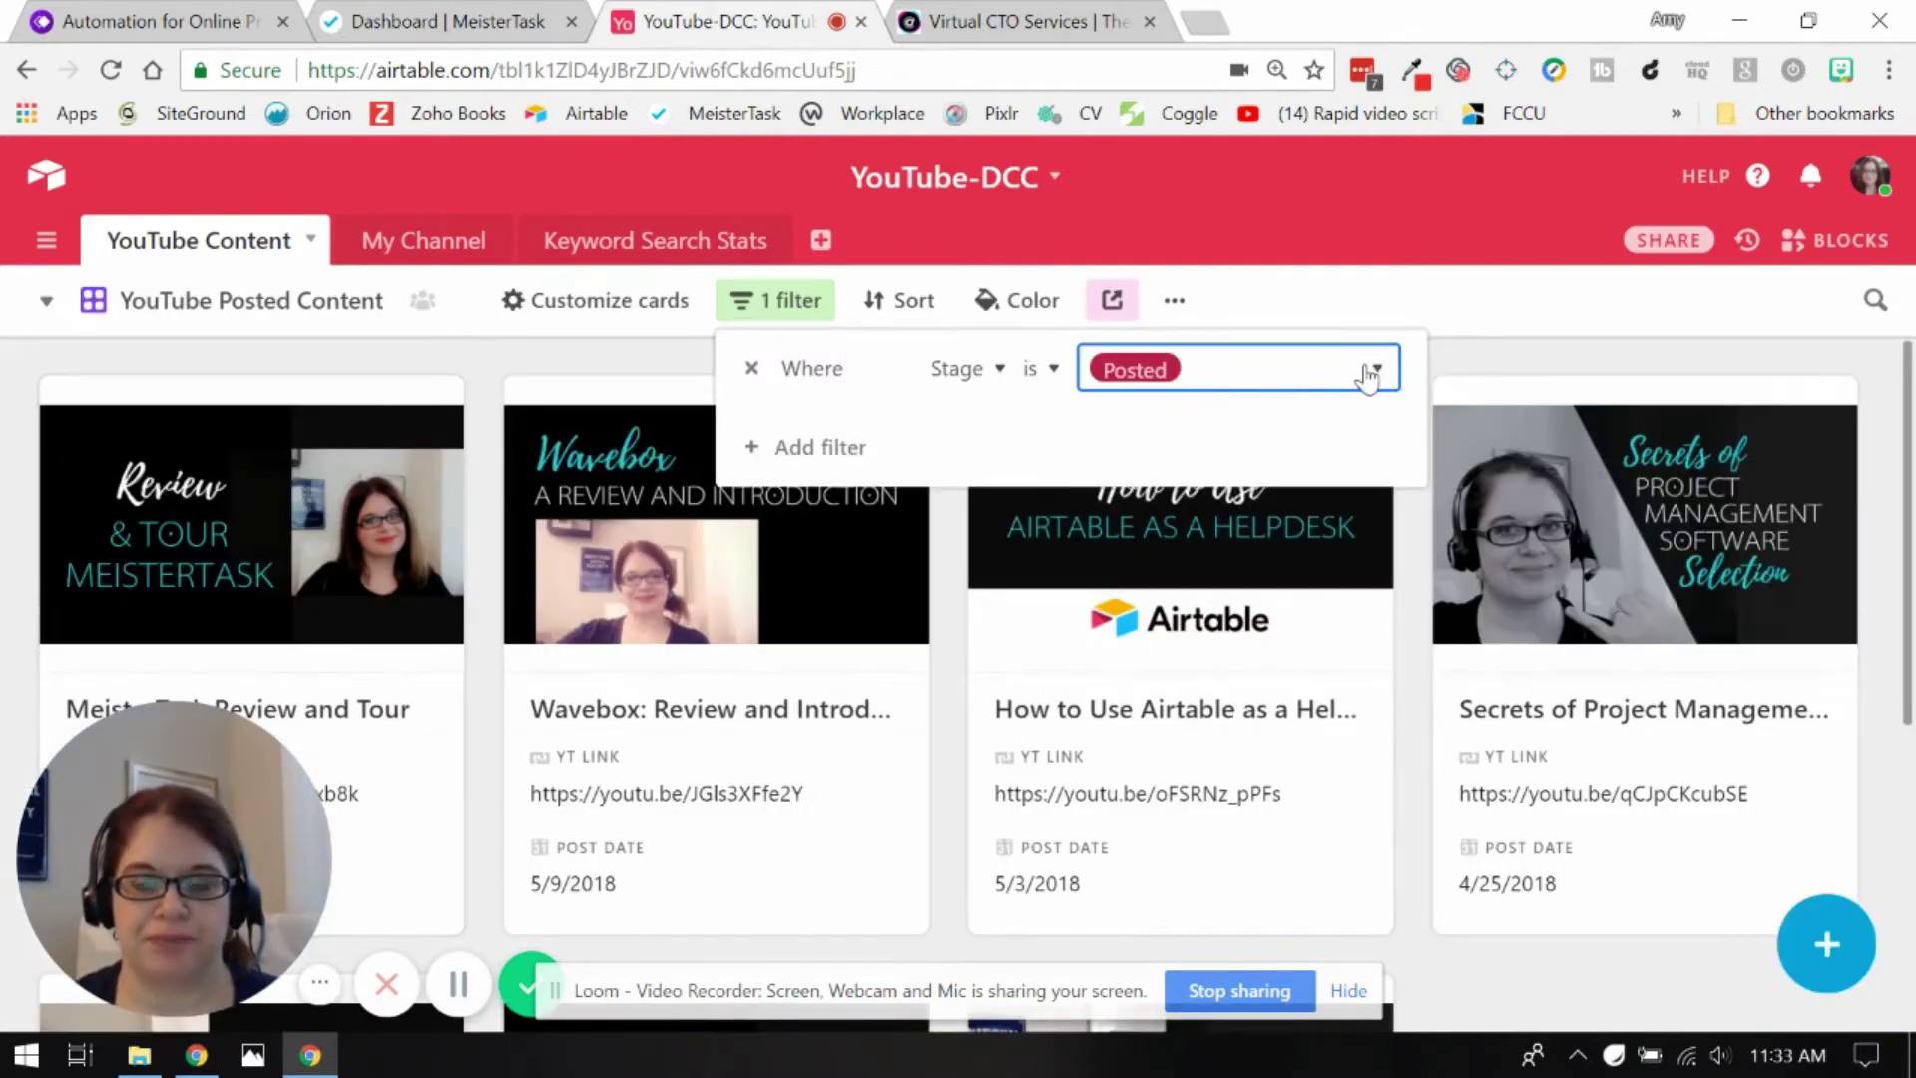
pyautogui.click(1376, 239)
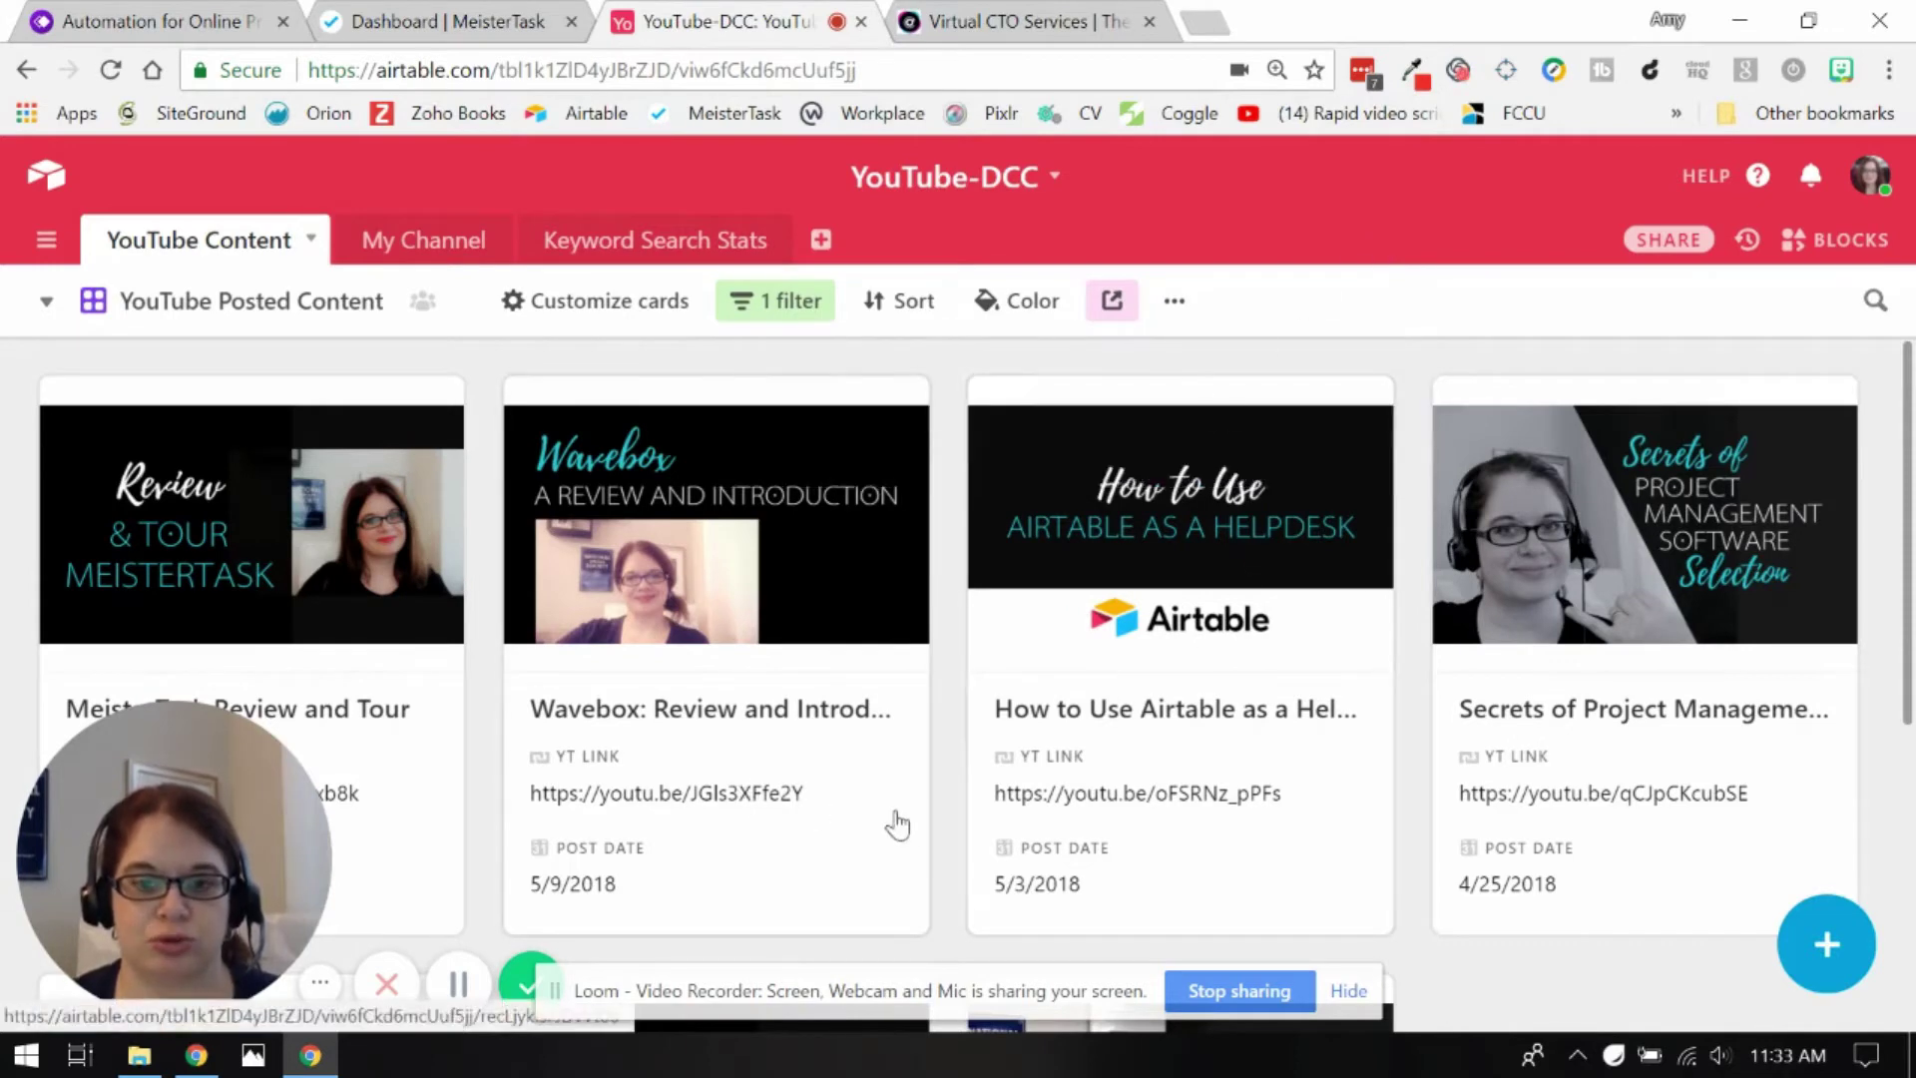
pyautogui.scroll(-2, 917, 825)
pyautogui.scroll(2, 911, 817)
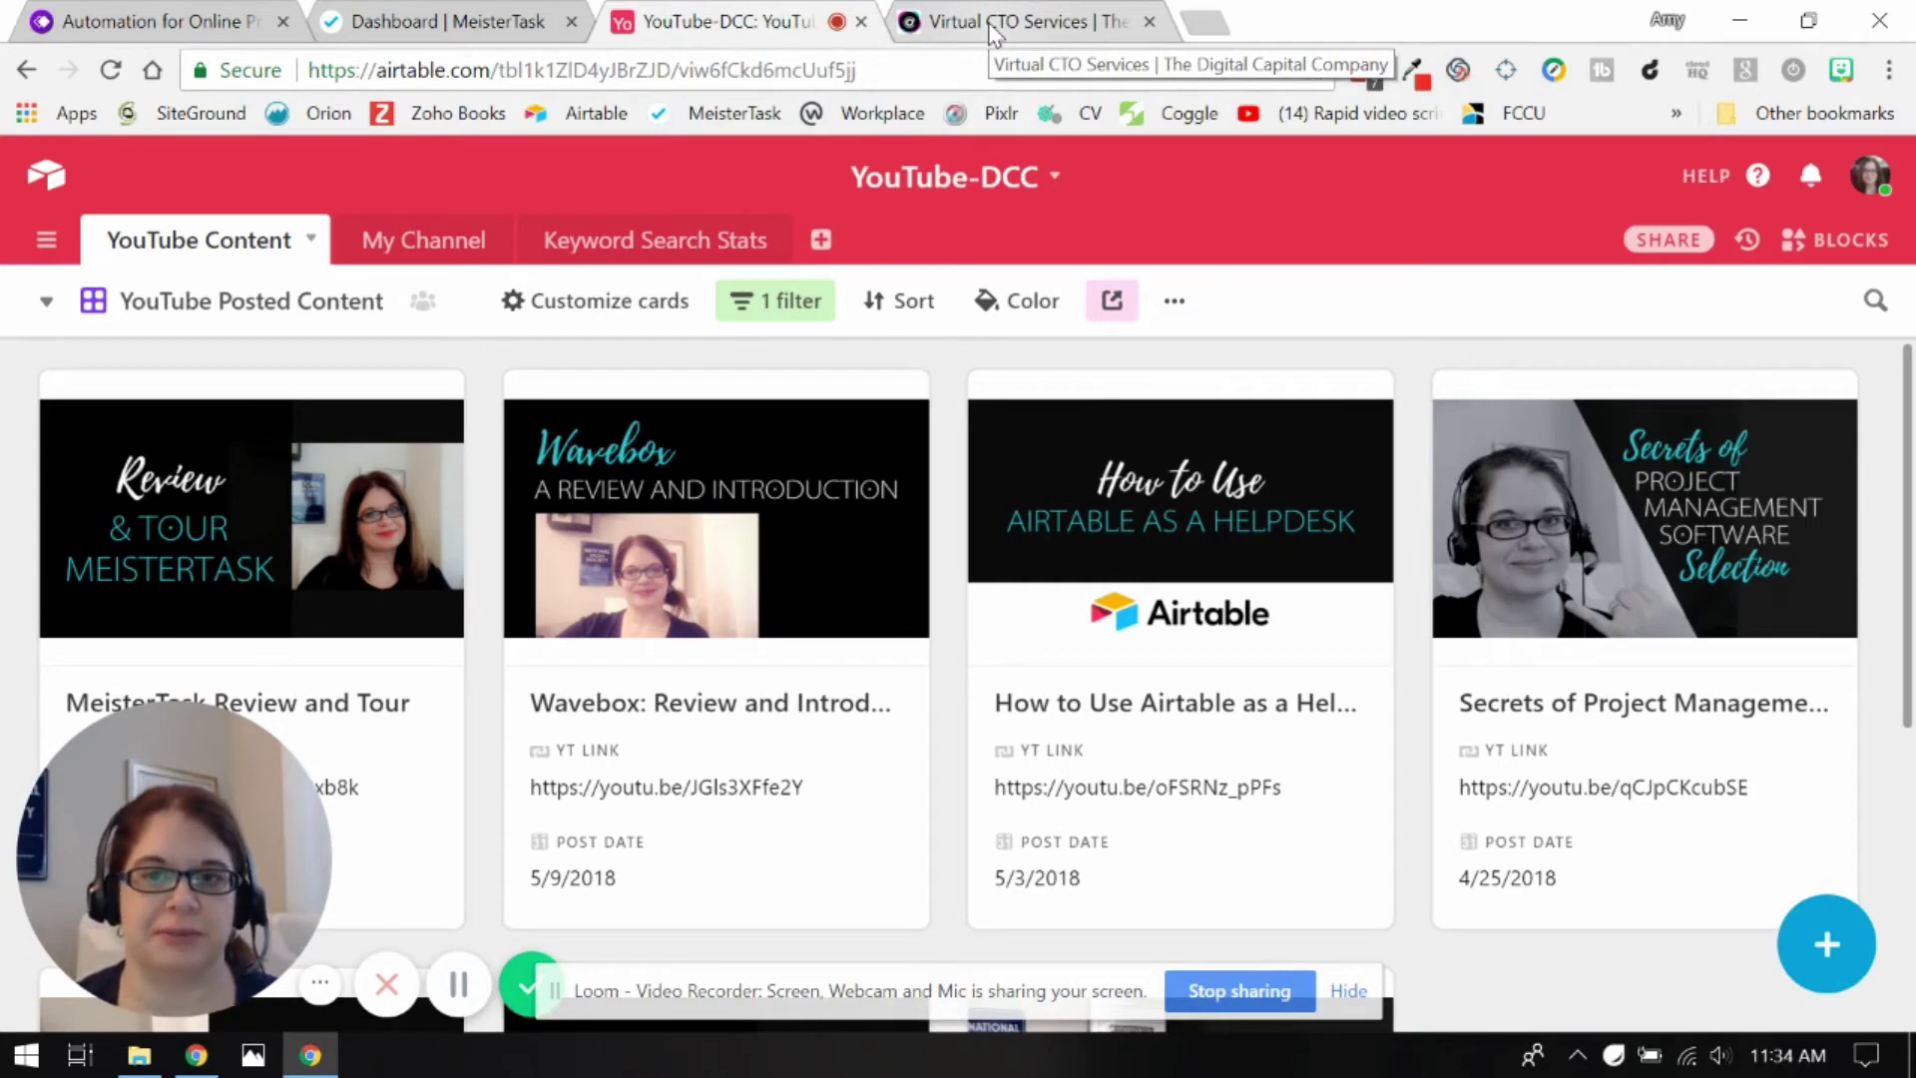
# On mydigitalcapital.com, browse the embedded Airtable video gallery under Subscribe to Our YouTube Channel
pyautogui.click(991, 30)
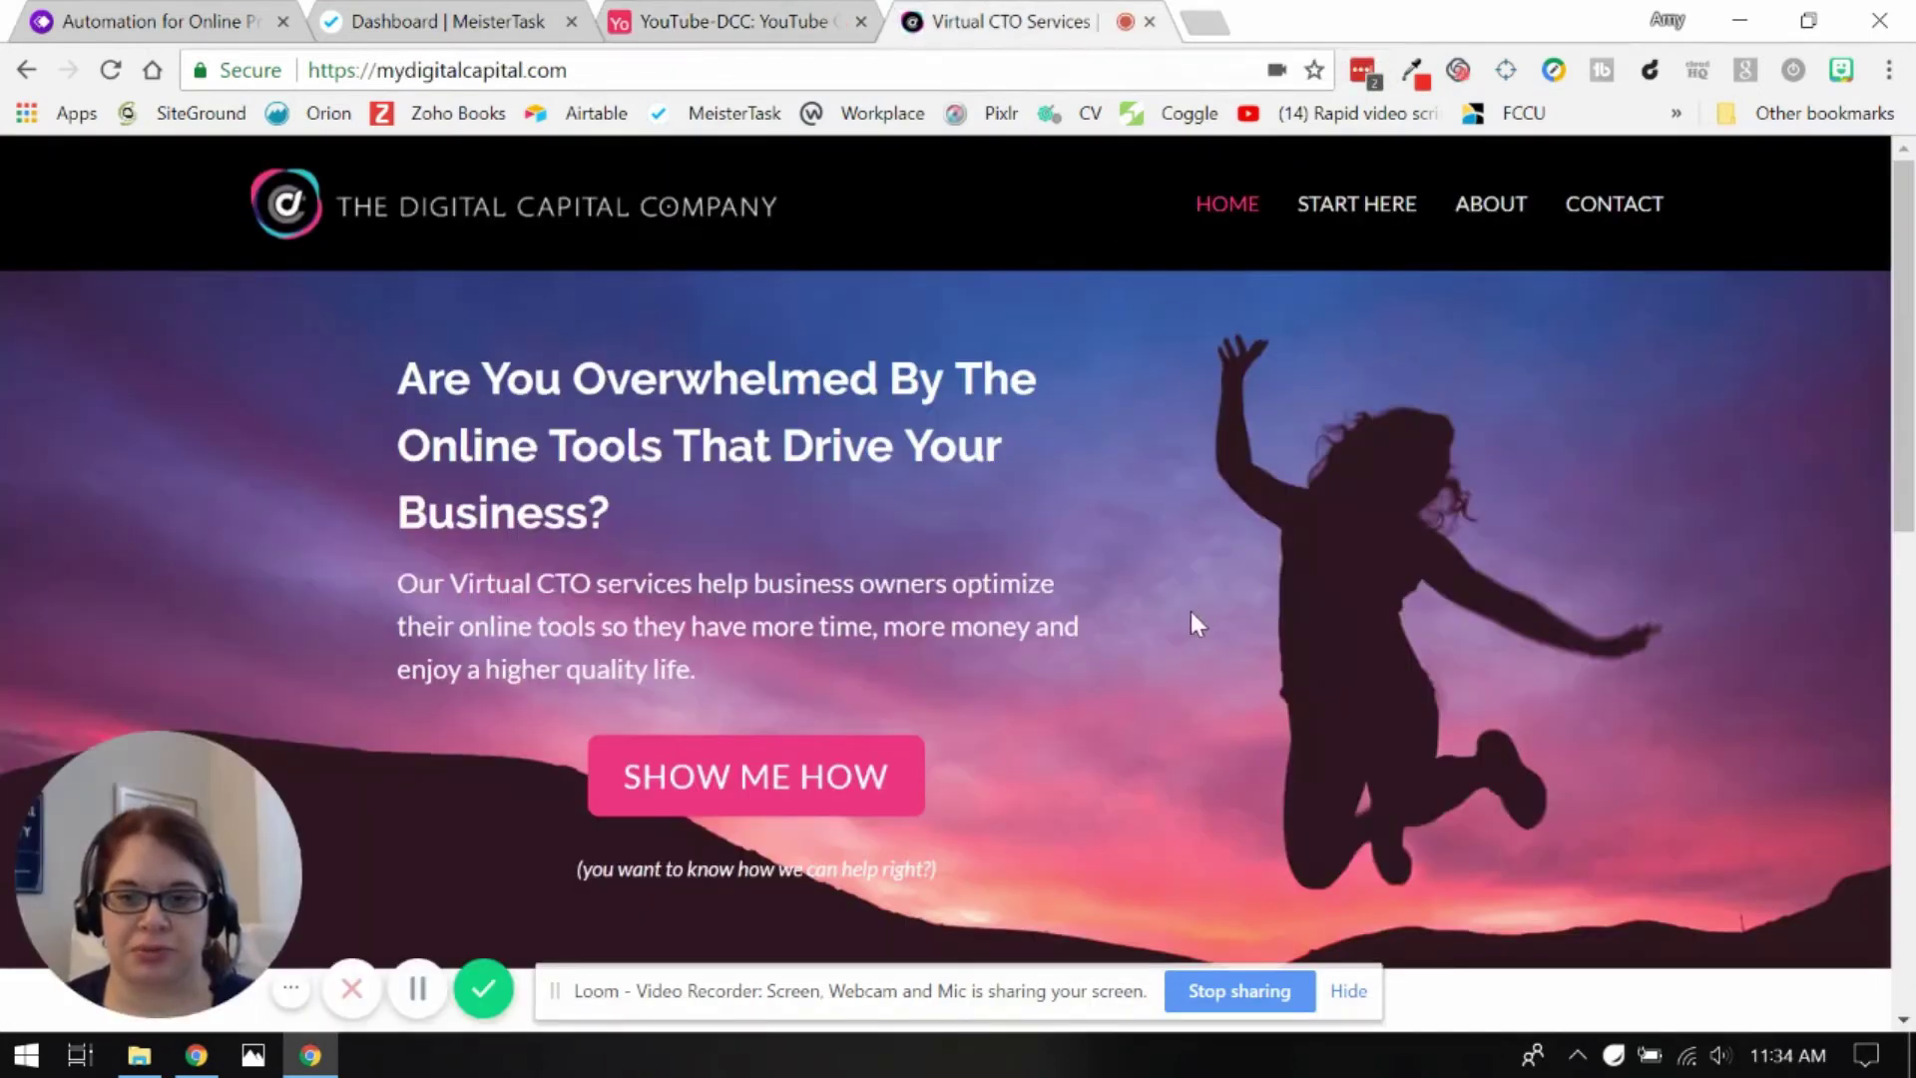
pyautogui.scroll(-5, 1189, 611)
pyautogui.scroll(-4, 1190, 586)
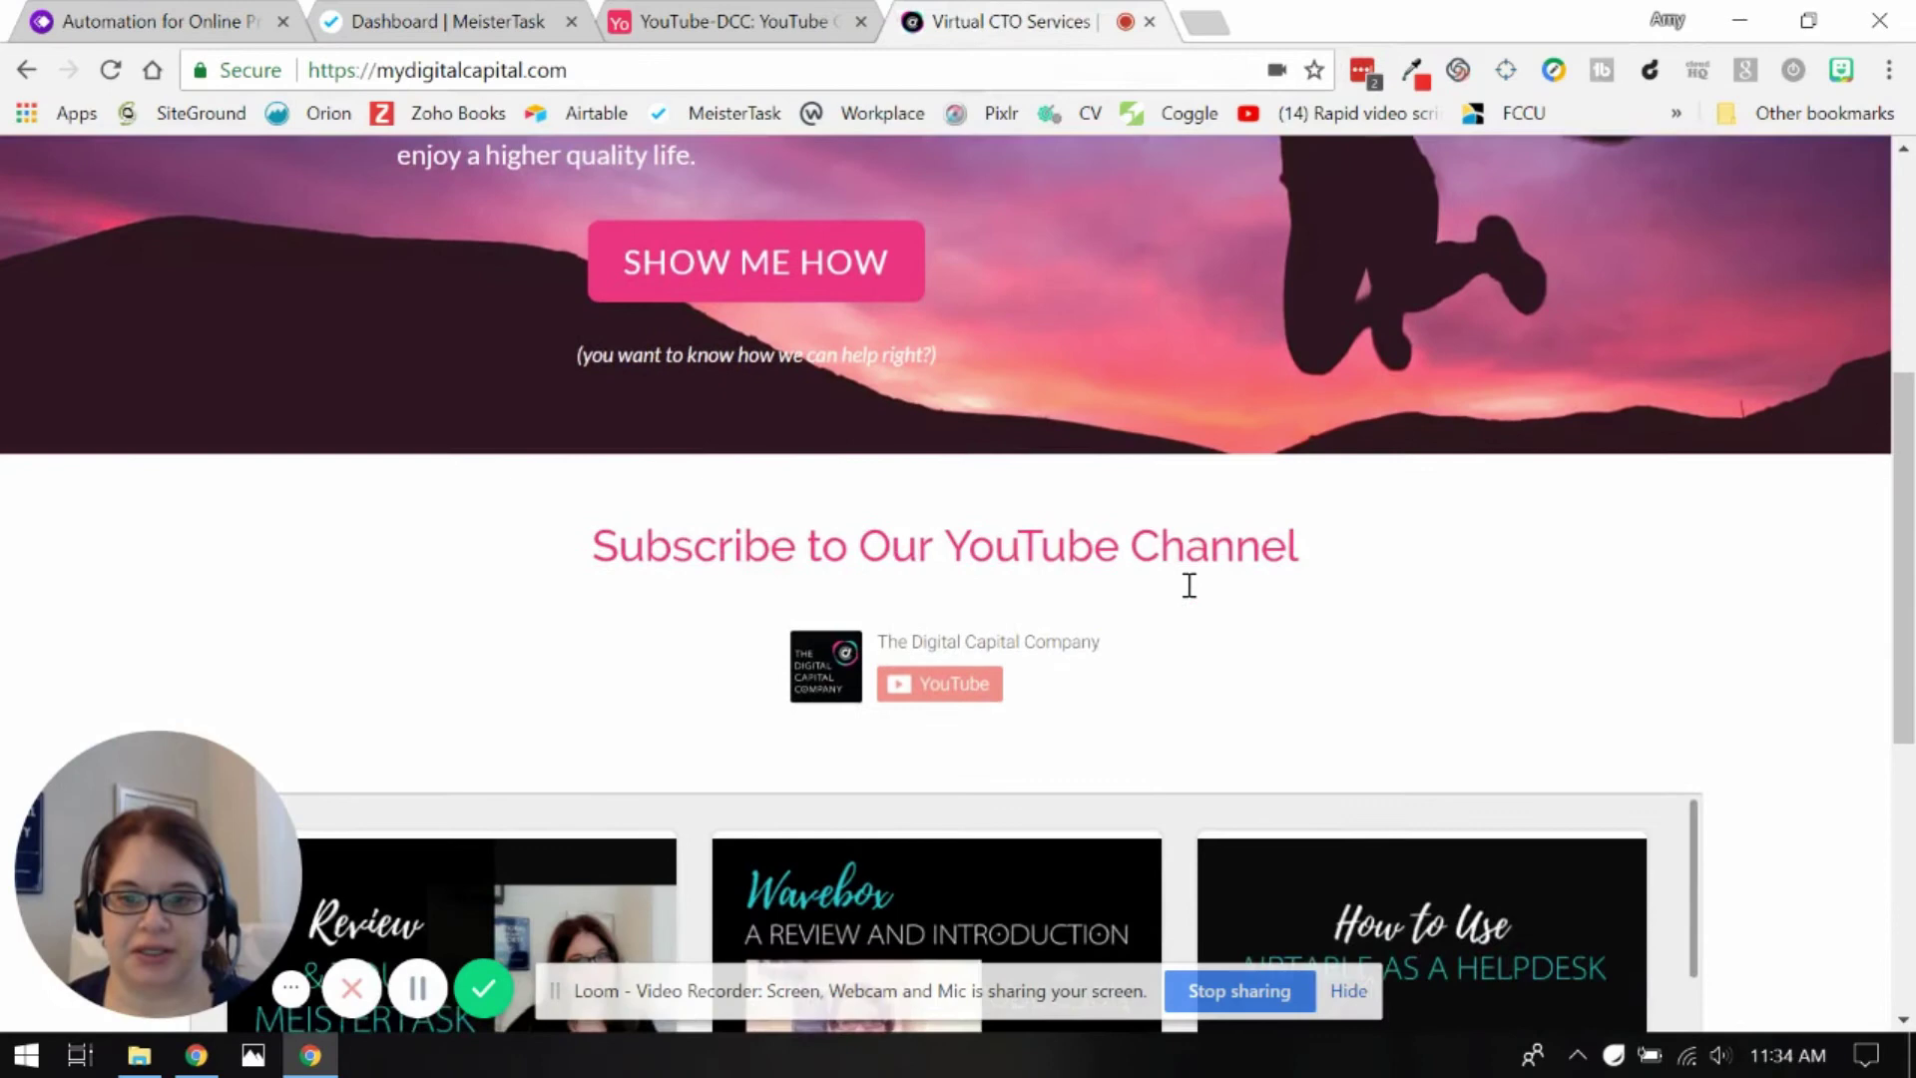
pyautogui.scroll(-4, 1188, 569)
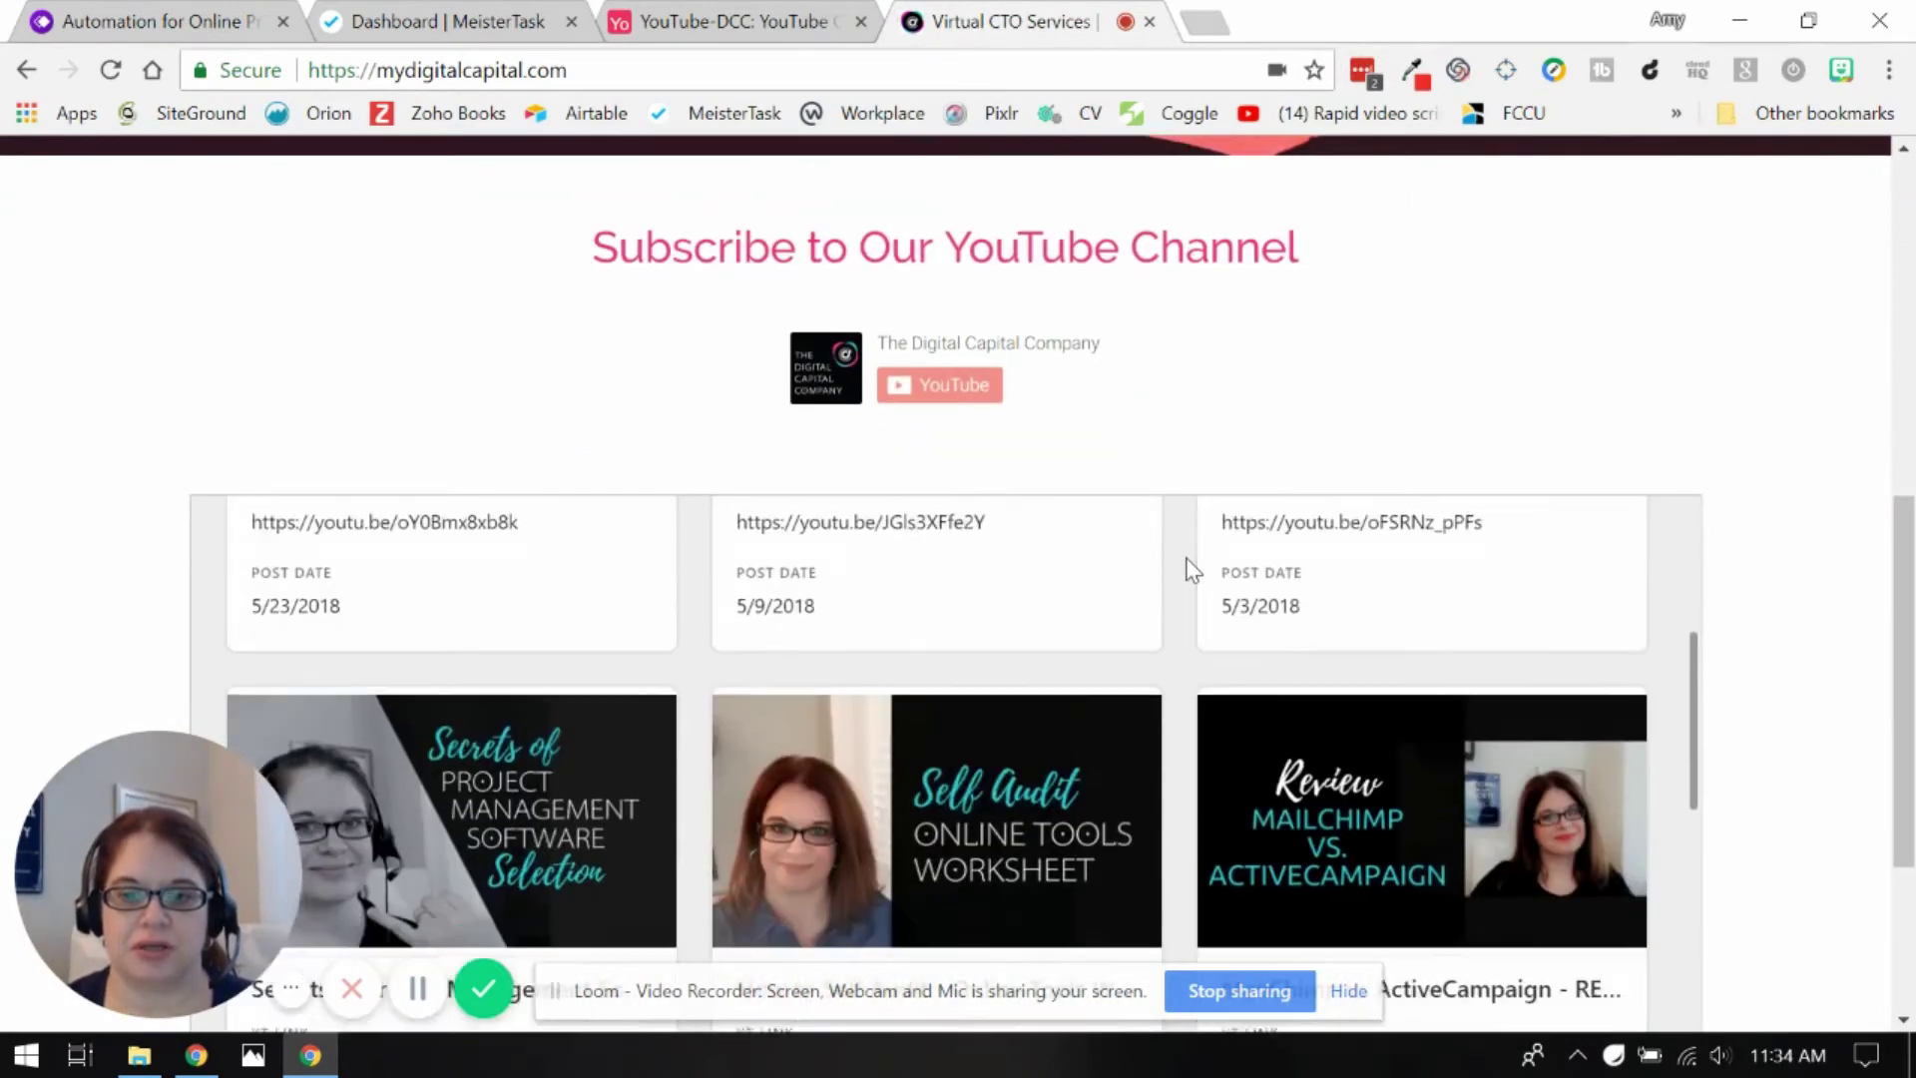
pyautogui.scroll(-2, 1195, 935)
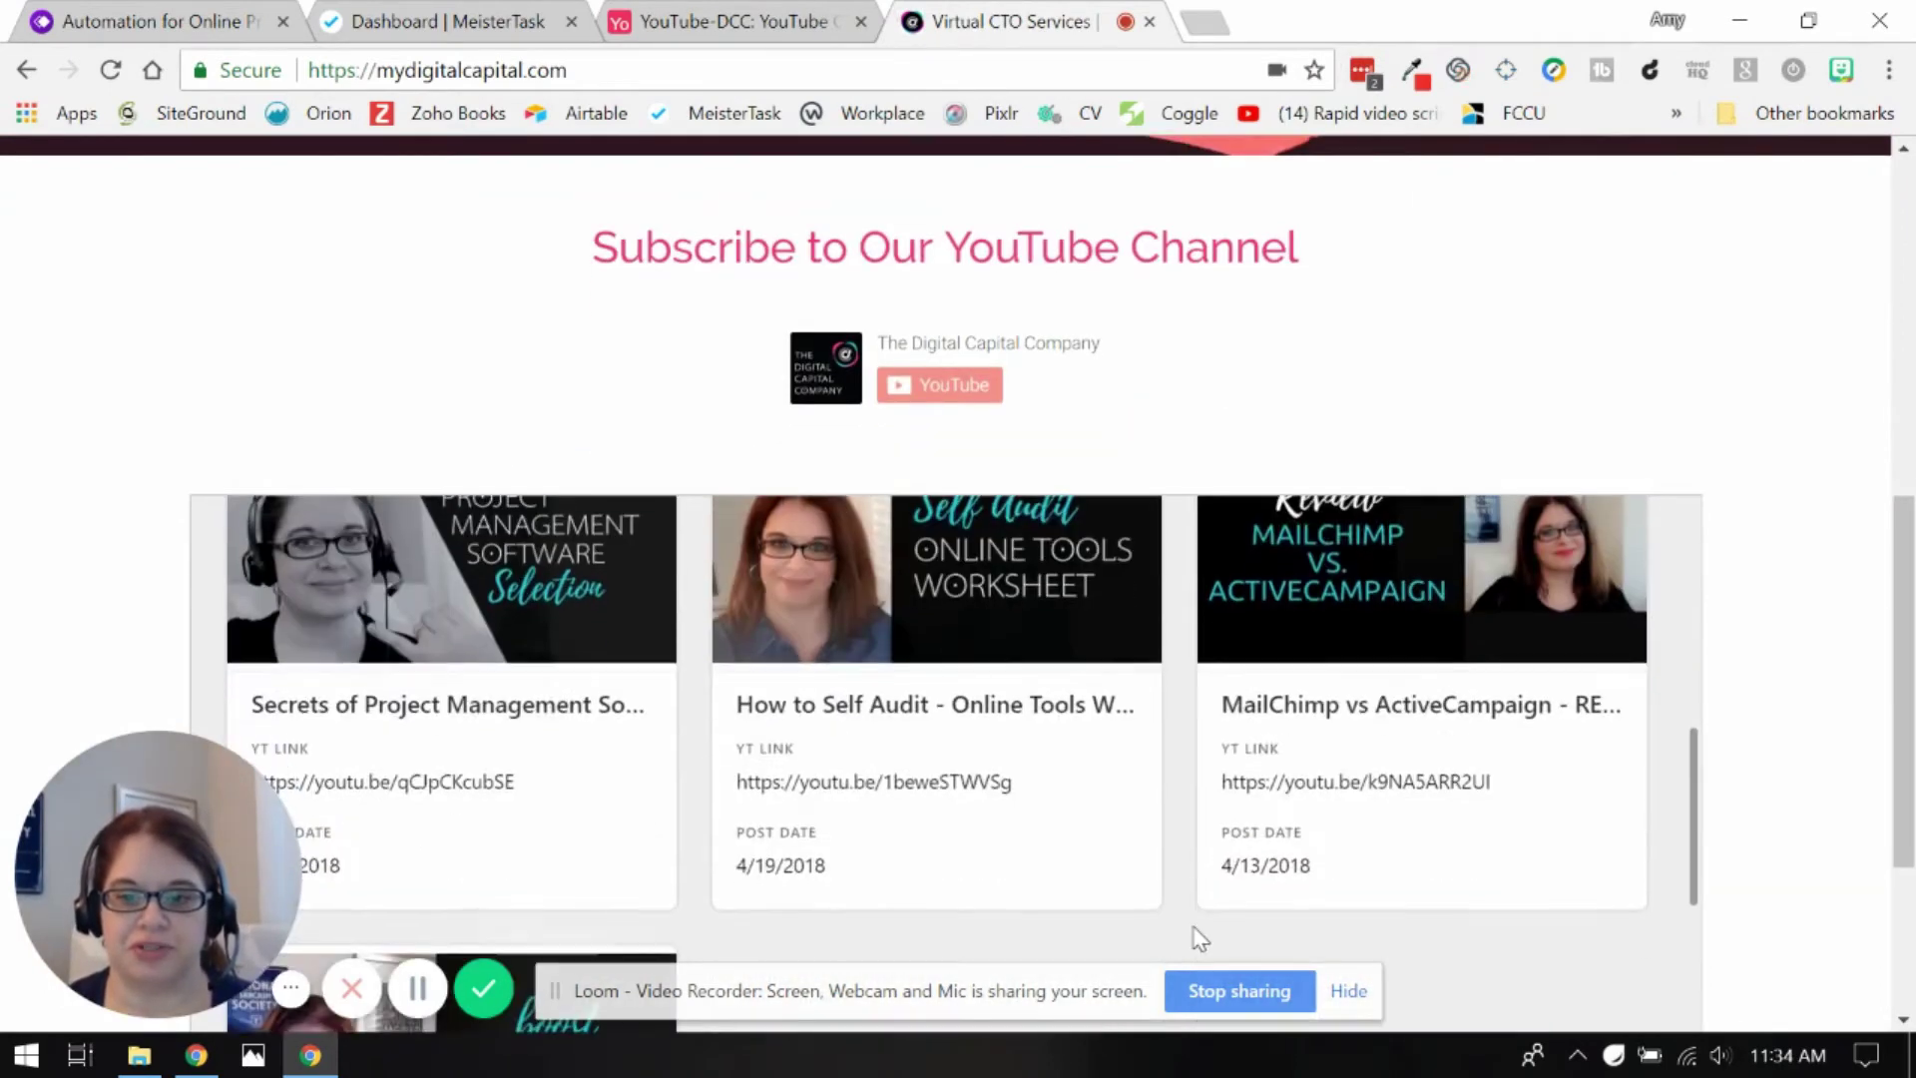
pyautogui.scroll(-2, 1395, 808)
pyautogui.scroll(-1, 1395, 809)
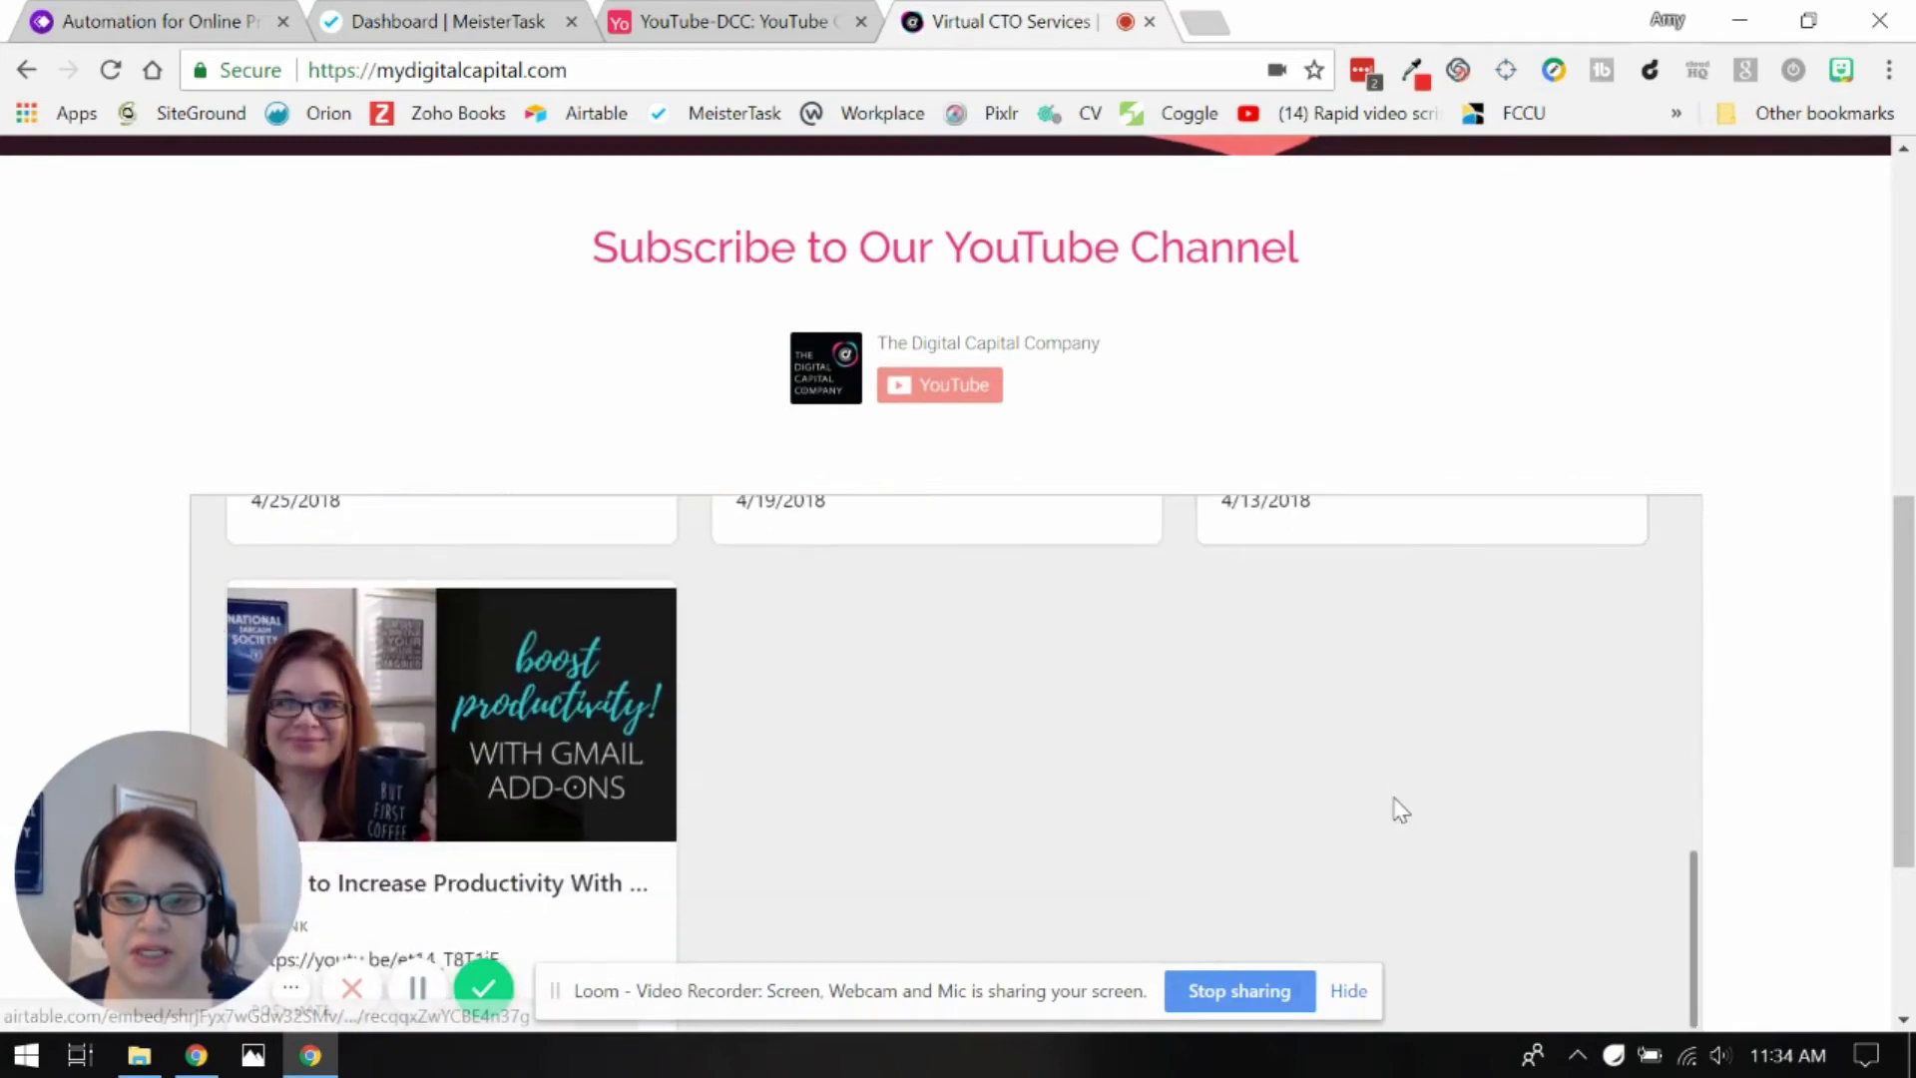
pyautogui.scroll(5, 1394, 807)
pyautogui.scroll(4, 1392, 792)
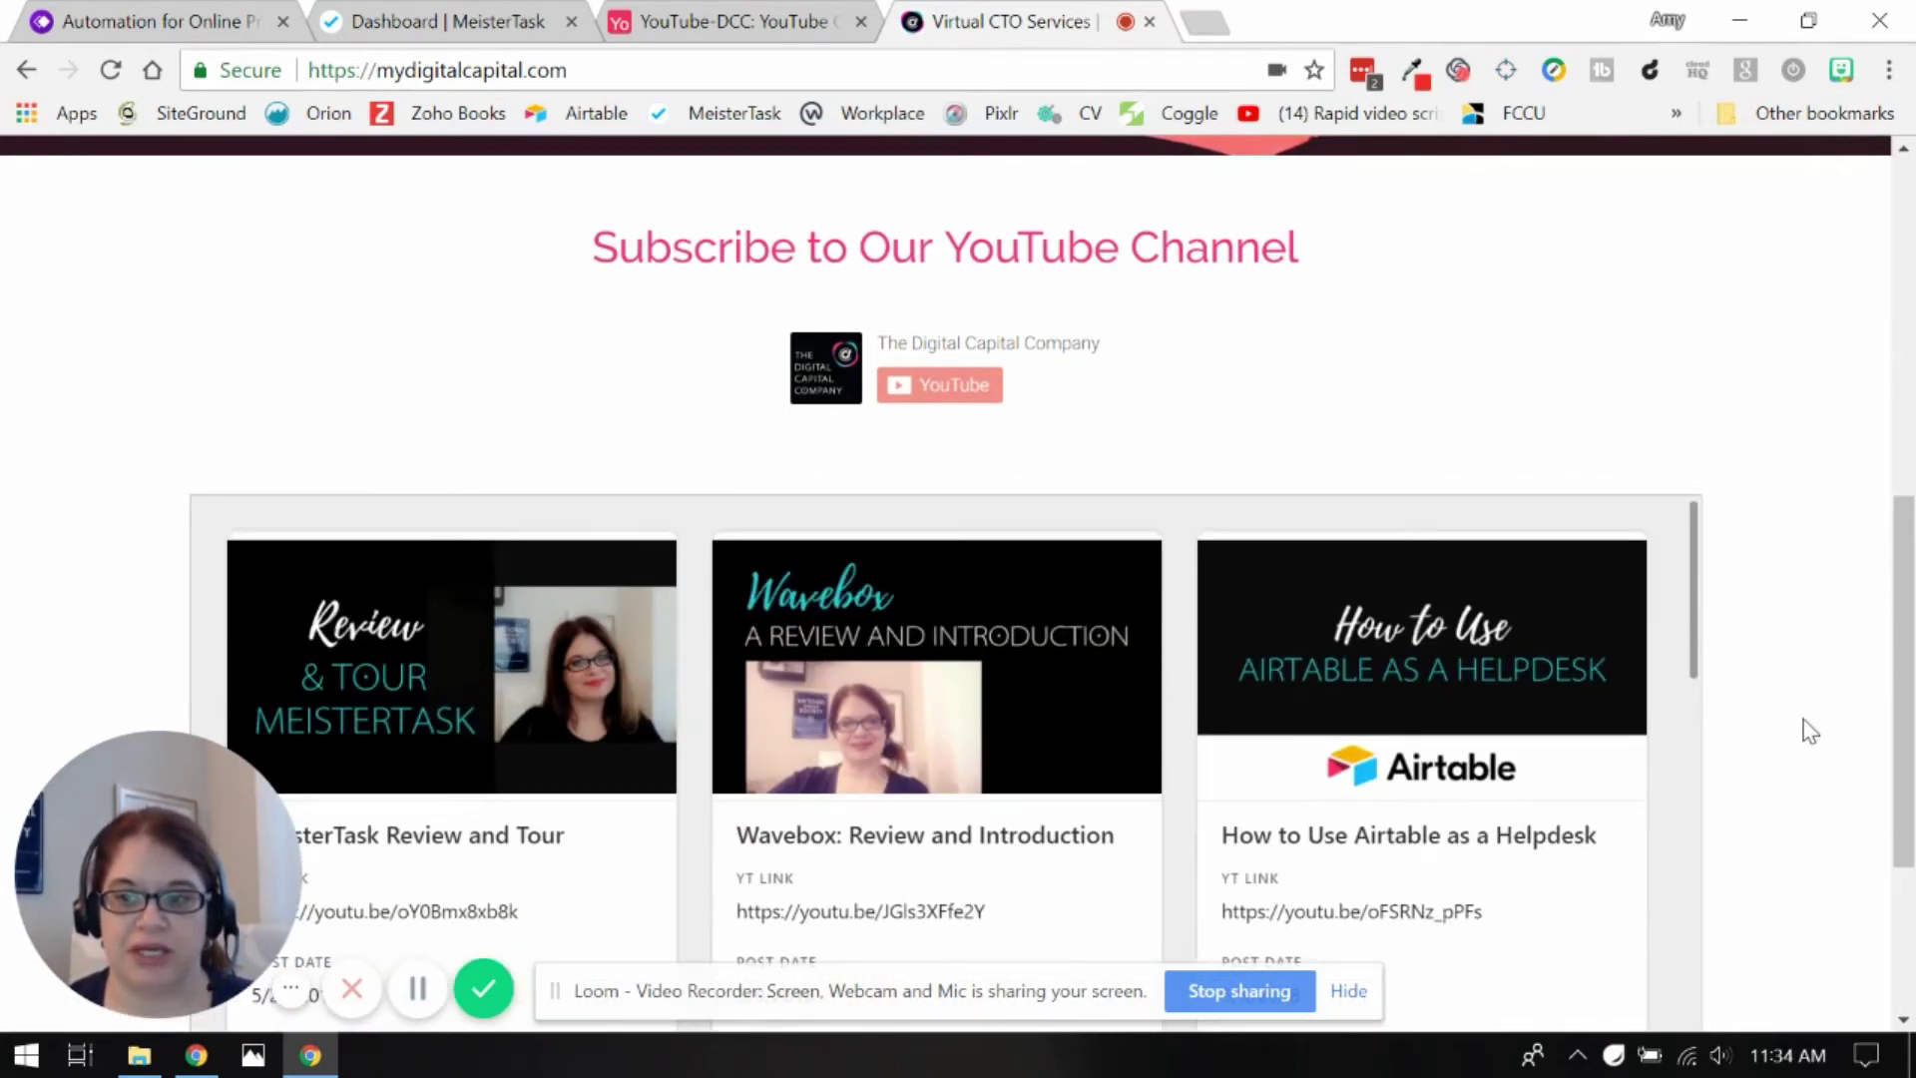
pyautogui.scroll(-3, 1810, 732)
pyautogui.scroll(4, 1813, 736)
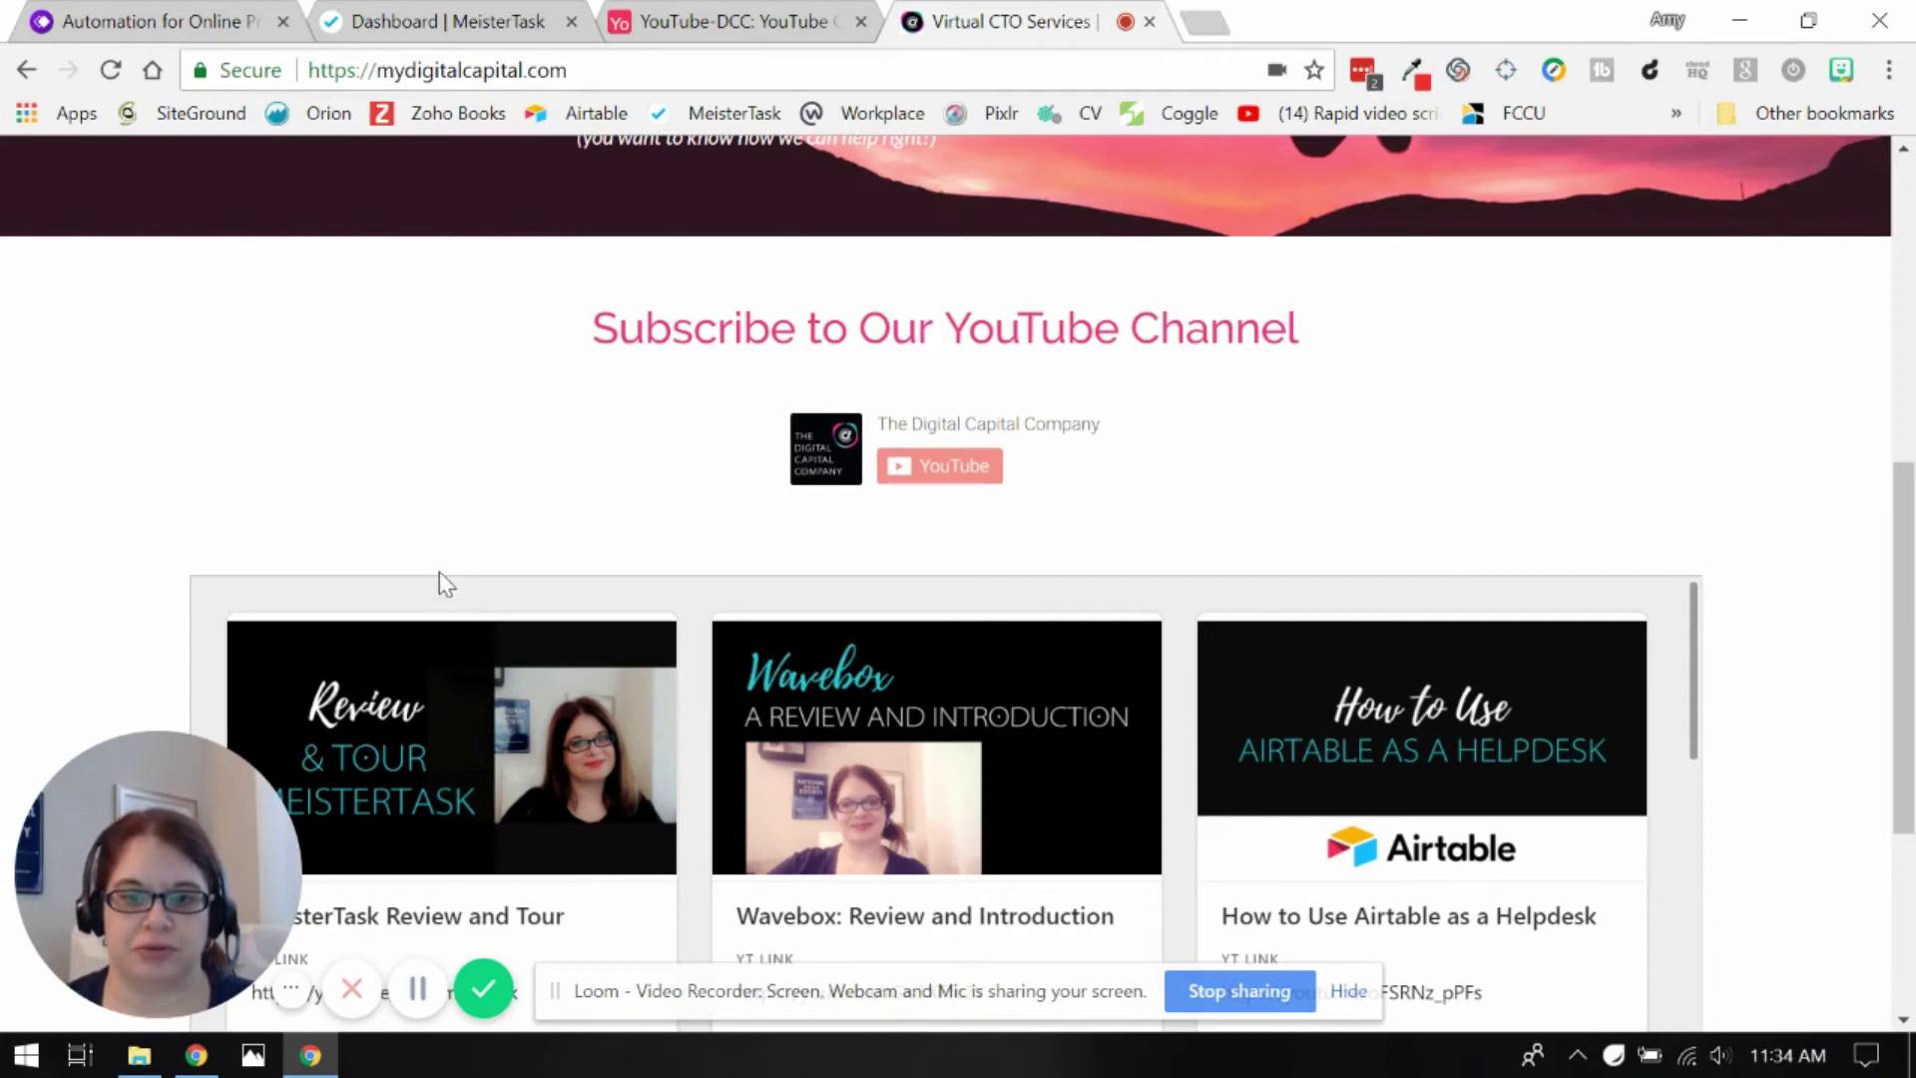
# Return to the YouTube-DCC base and view the My Channel table of 28-day views and subscribers
pyautogui.click(776, 45)
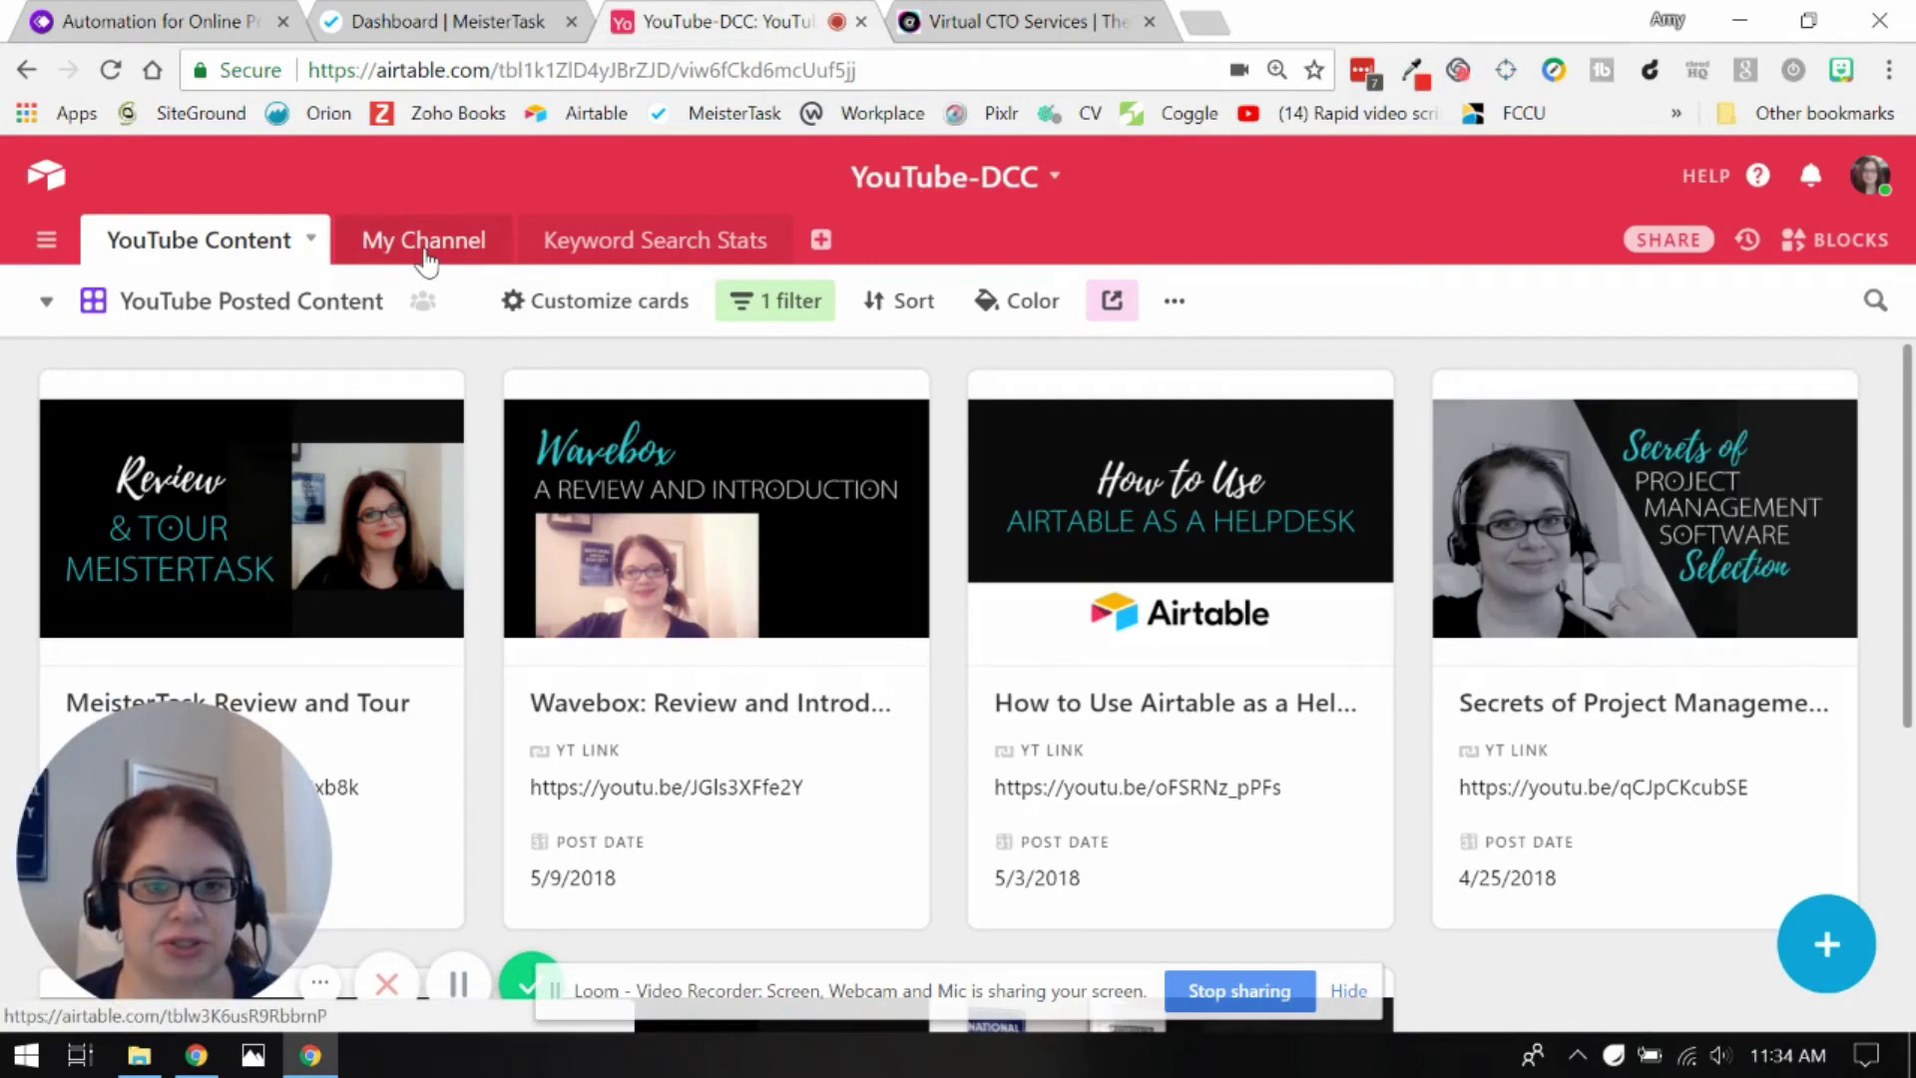
pyautogui.click(426, 254)
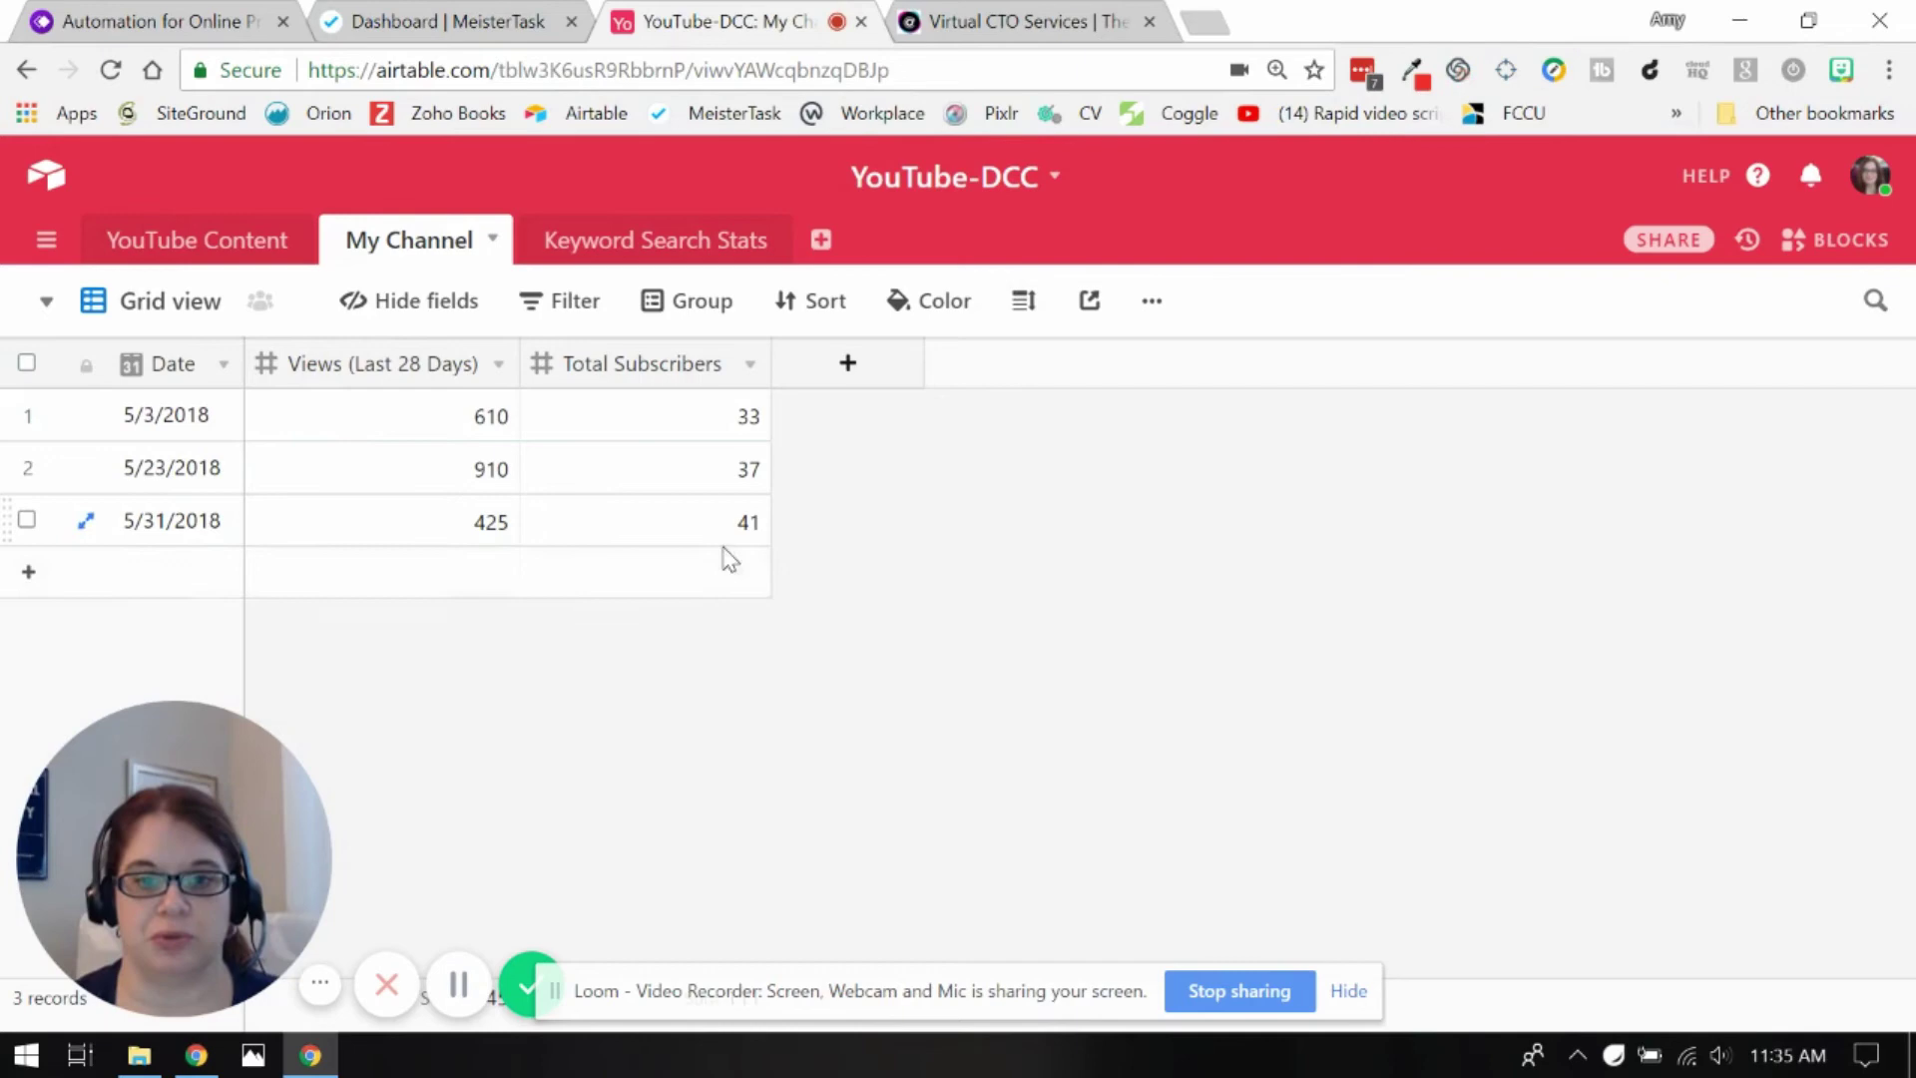
# Show the Blocks bar chart of summed 28-day views for 33, 37 and 41 subscribers
pyautogui.click(1835, 248)
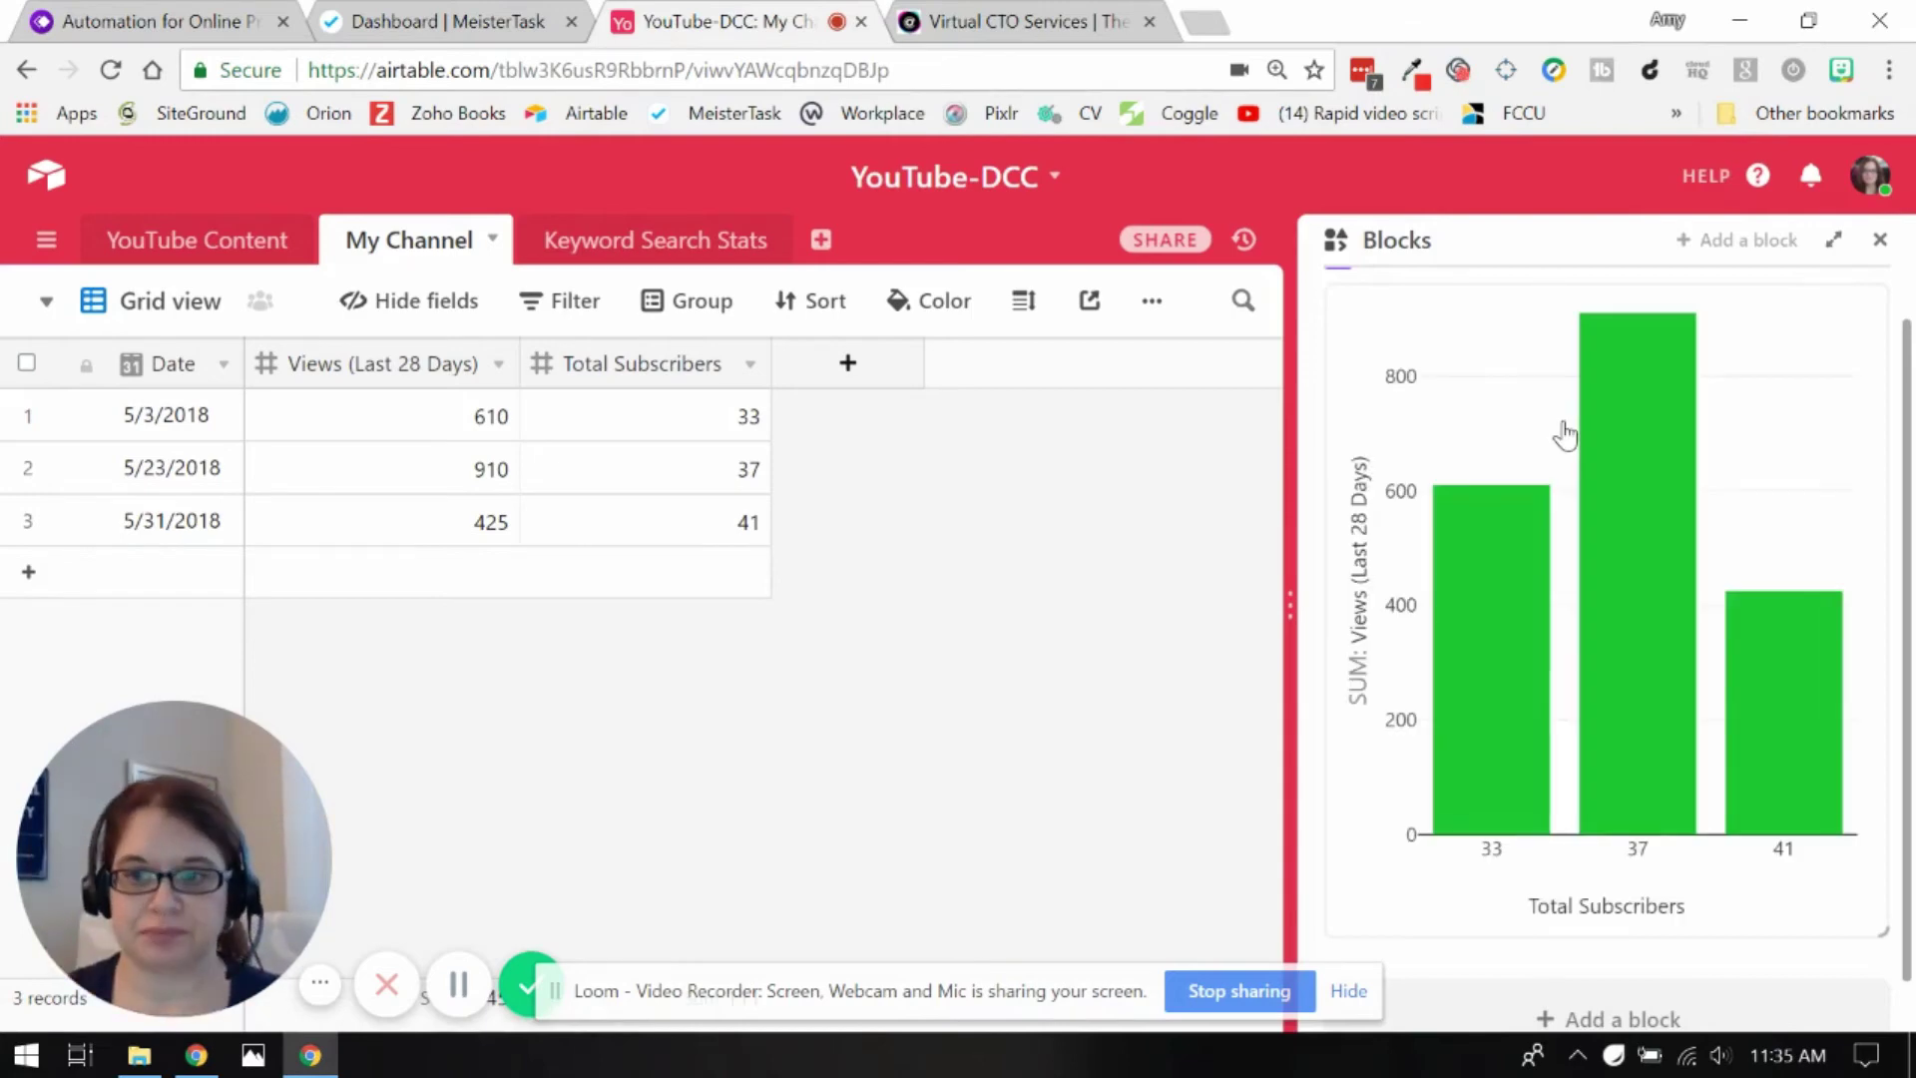
pyautogui.moveTo(1550, 651)
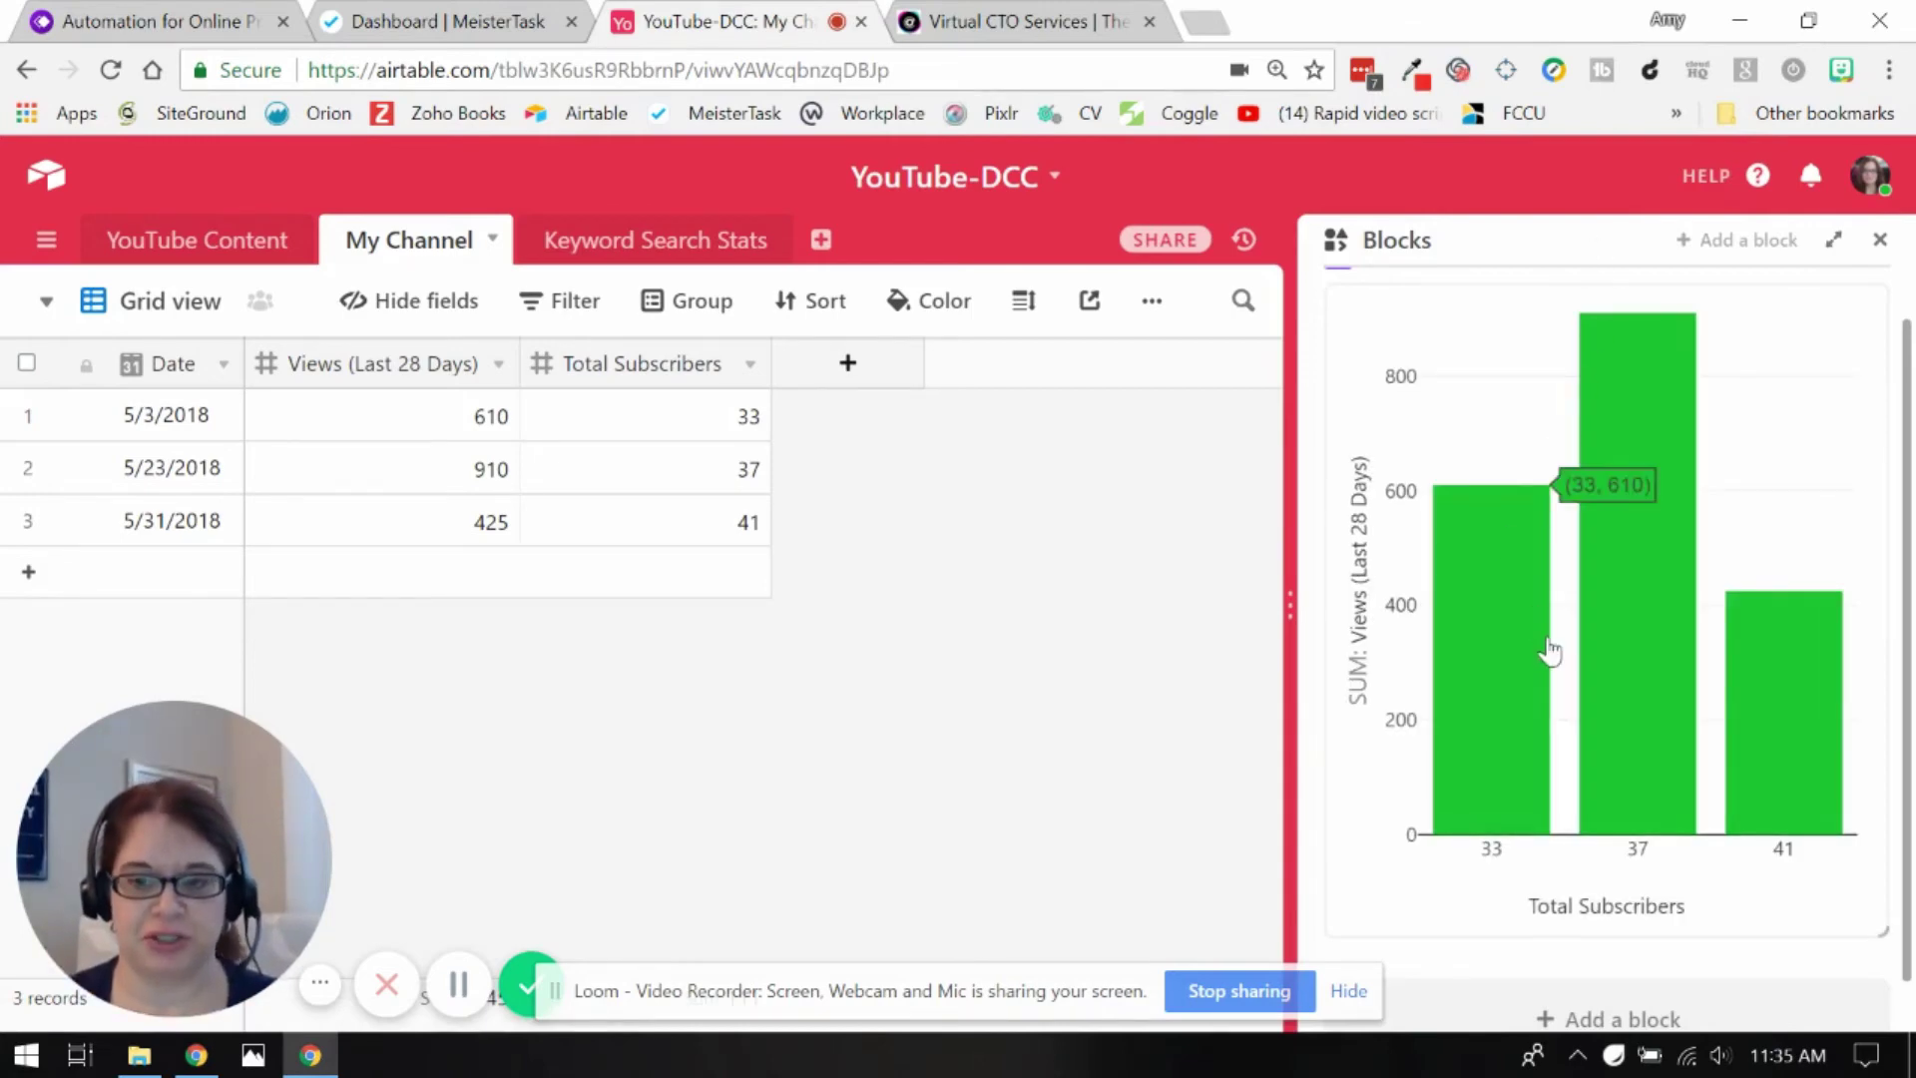
pyautogui.scroll(1, 1550, 651)
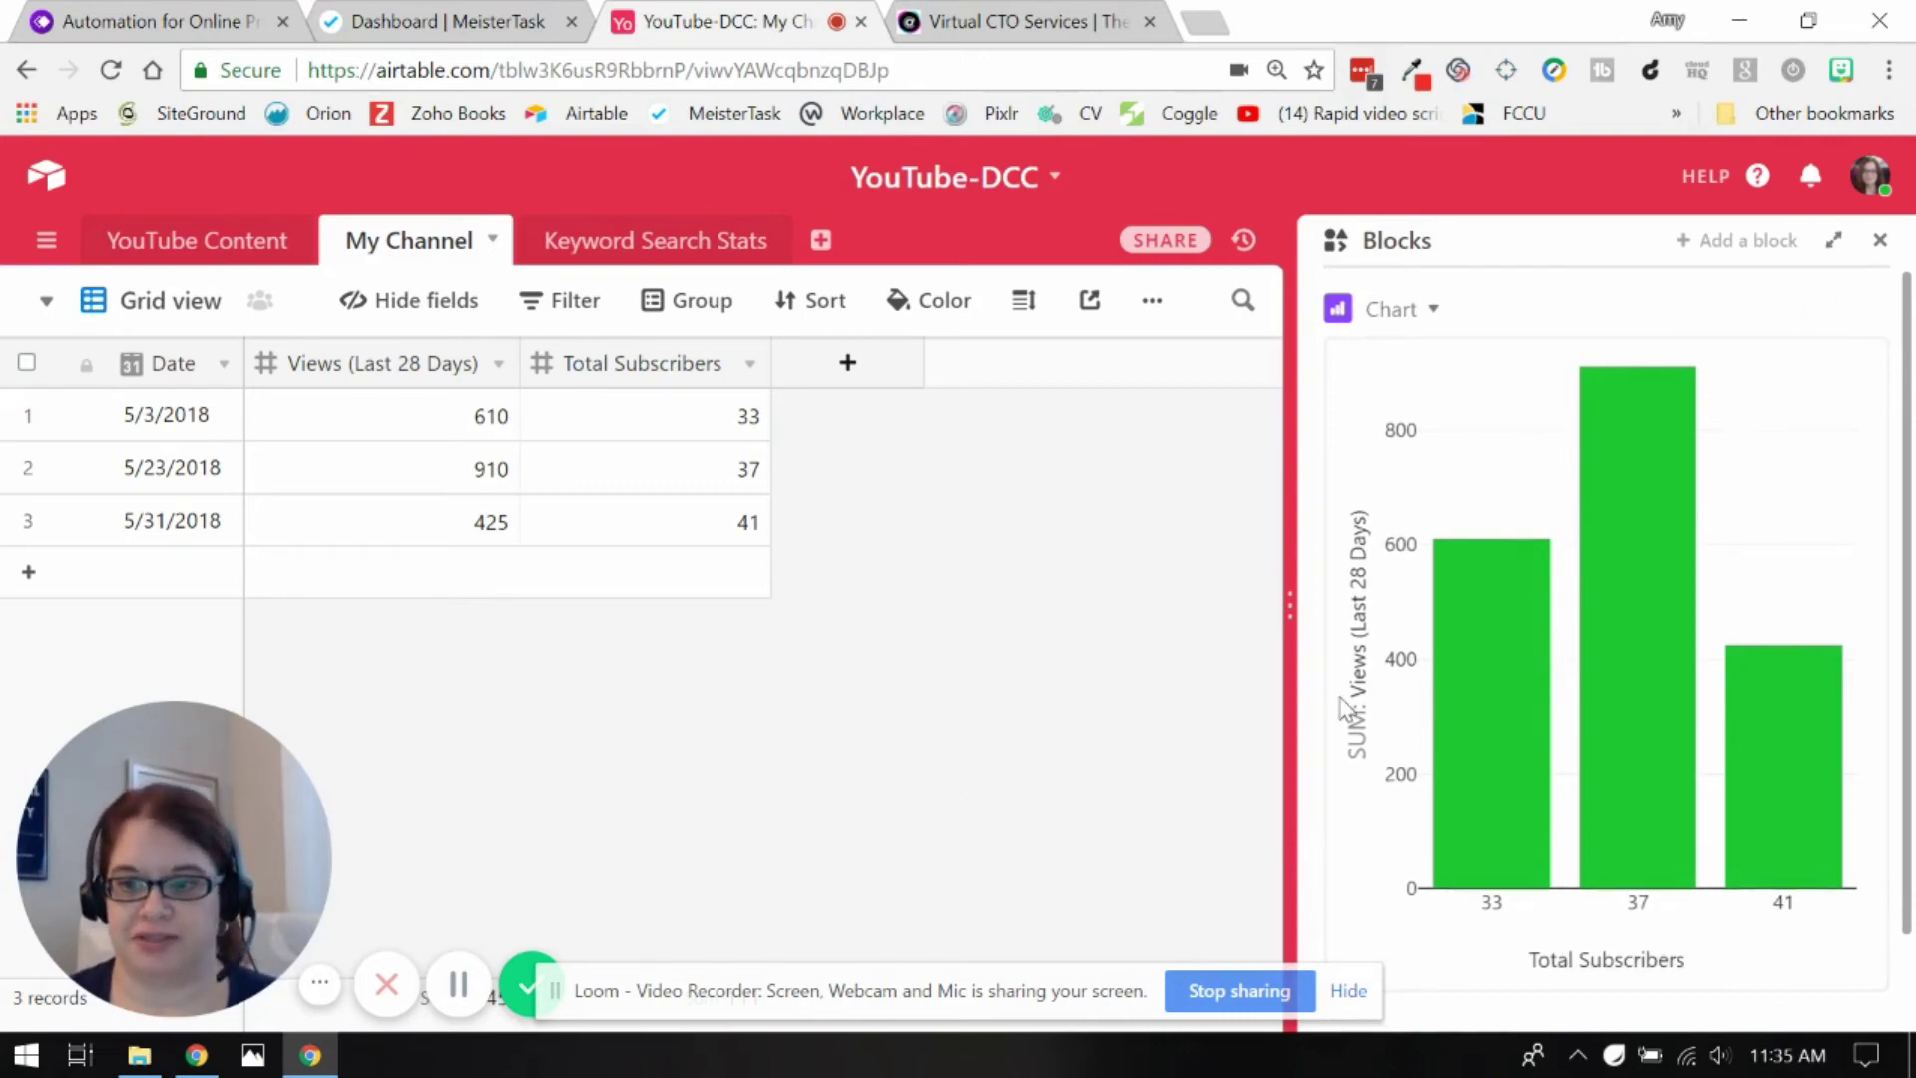
pyautogui.moveTo(1788, 699)
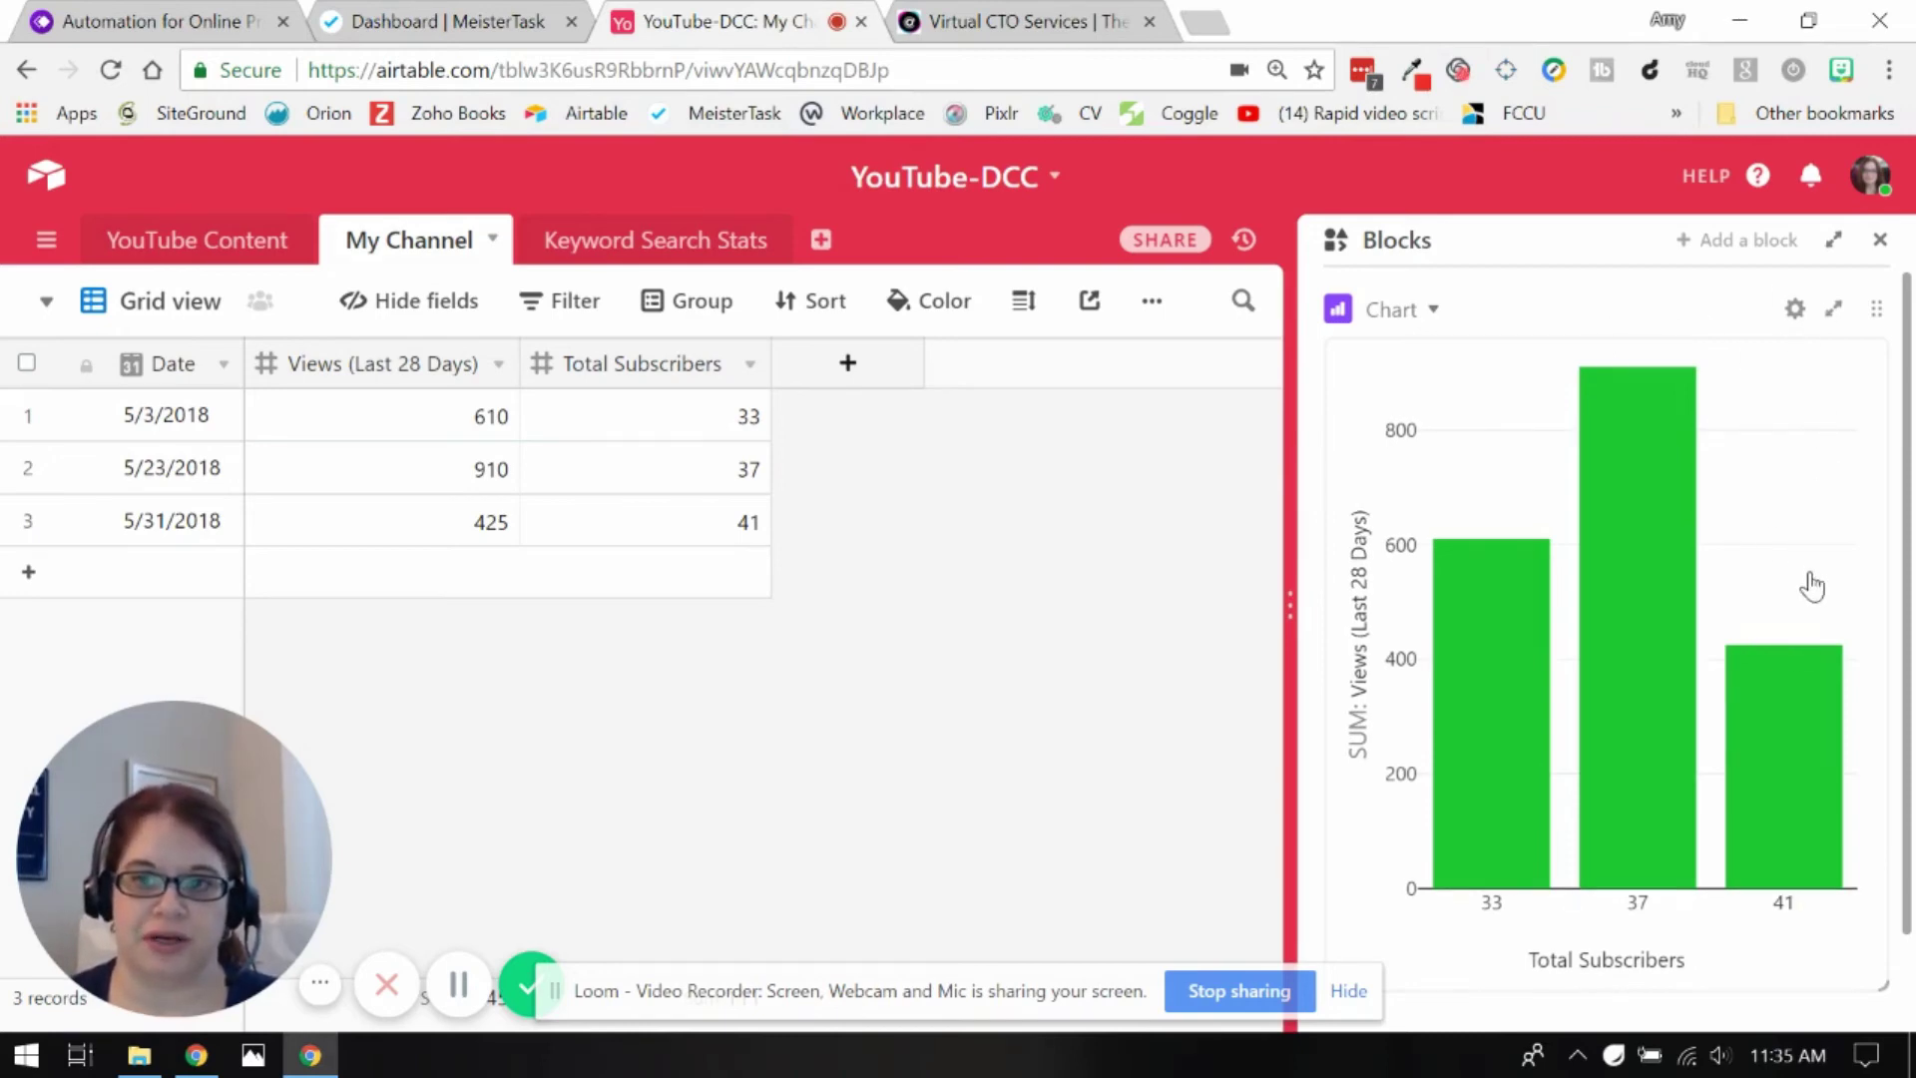
# Close the Blocks chart and return to the YouTube Content table's posted gallery
pyautogui.click(1881, 240)
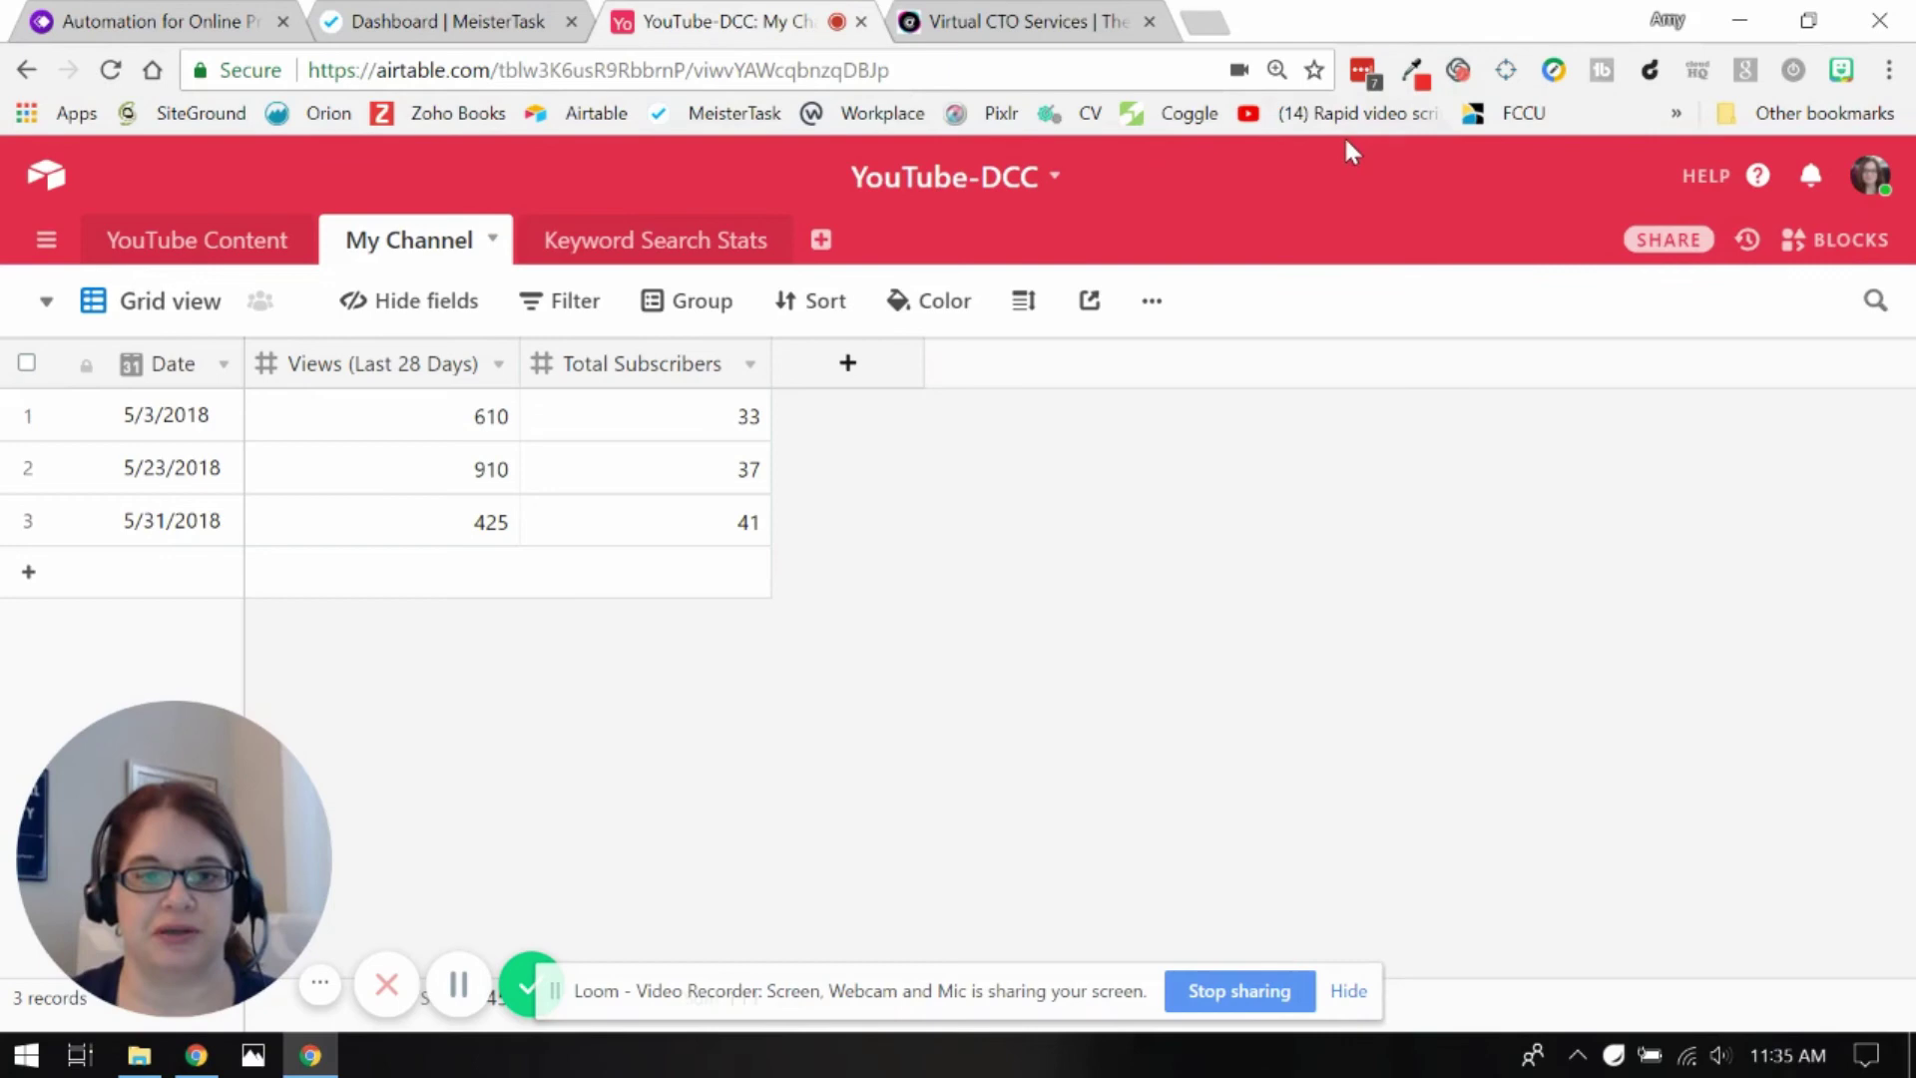
pyautogui.click(149, 262)
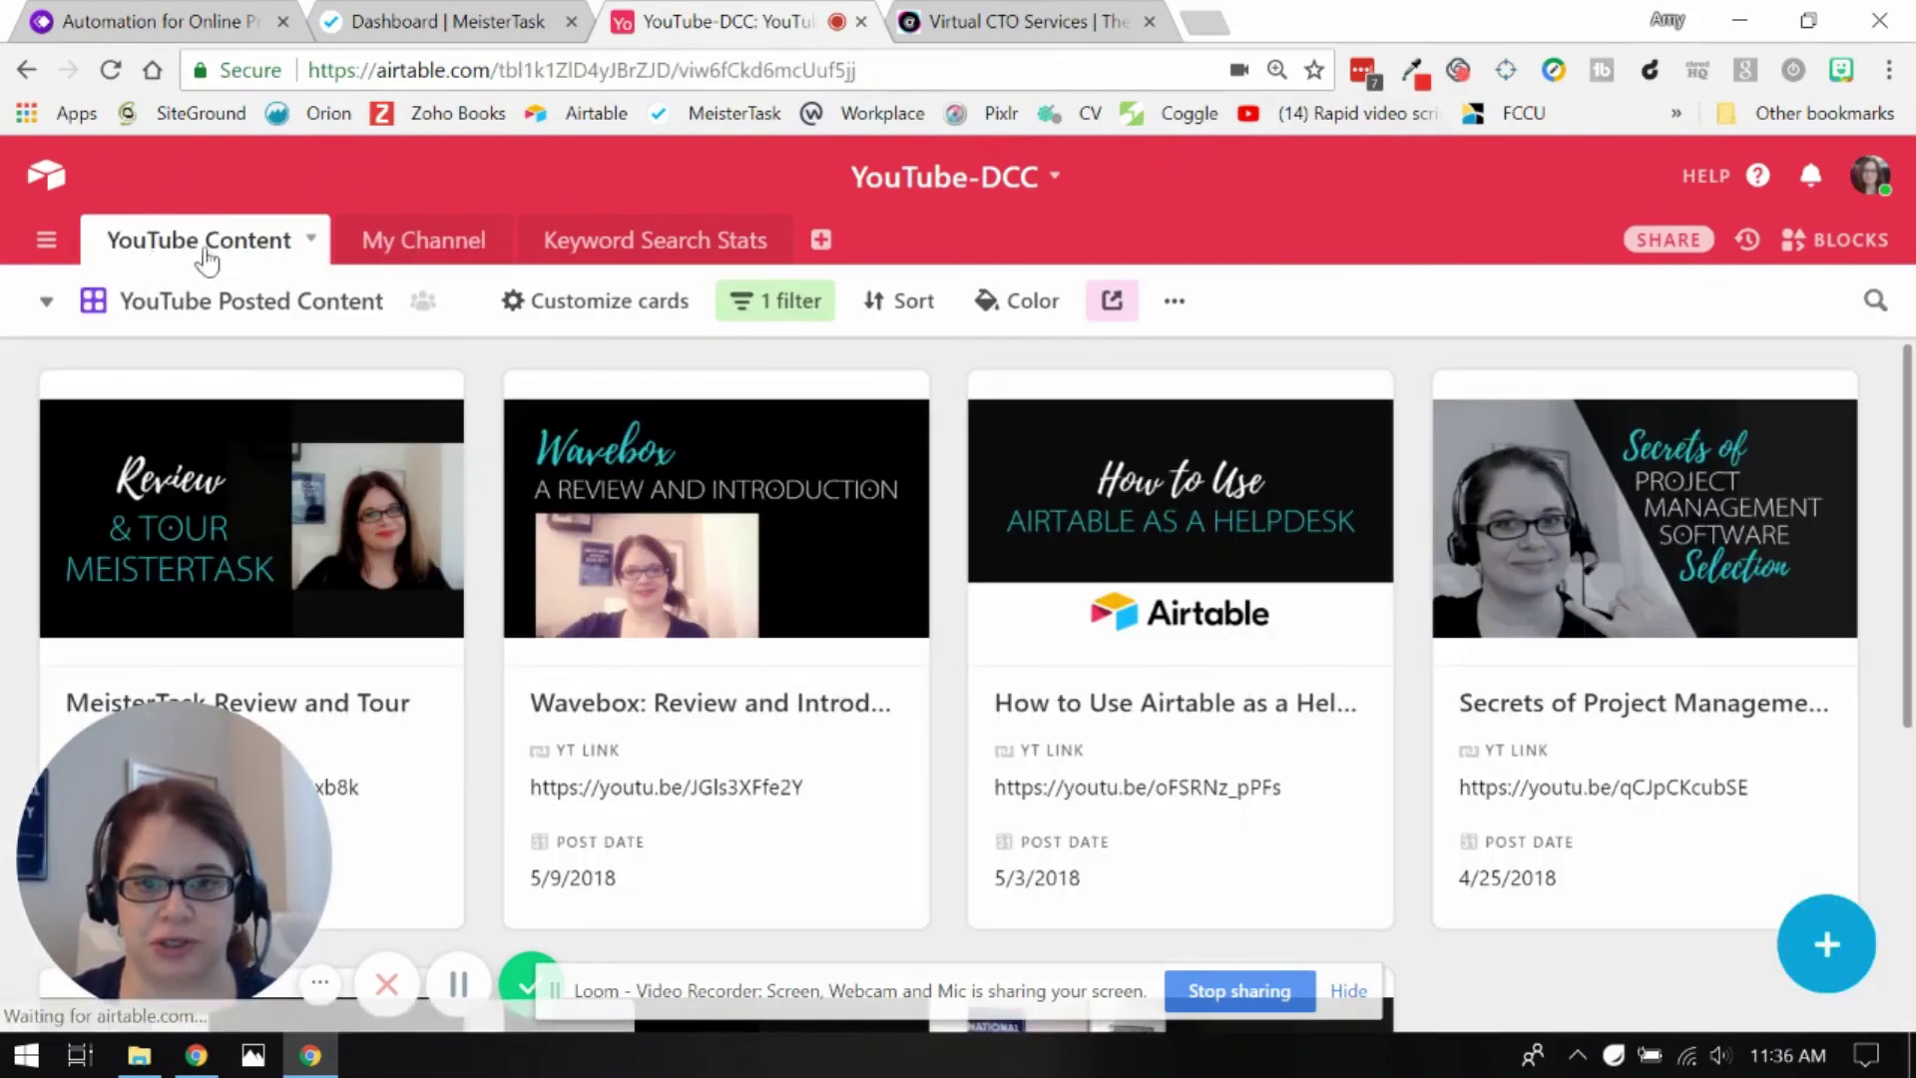